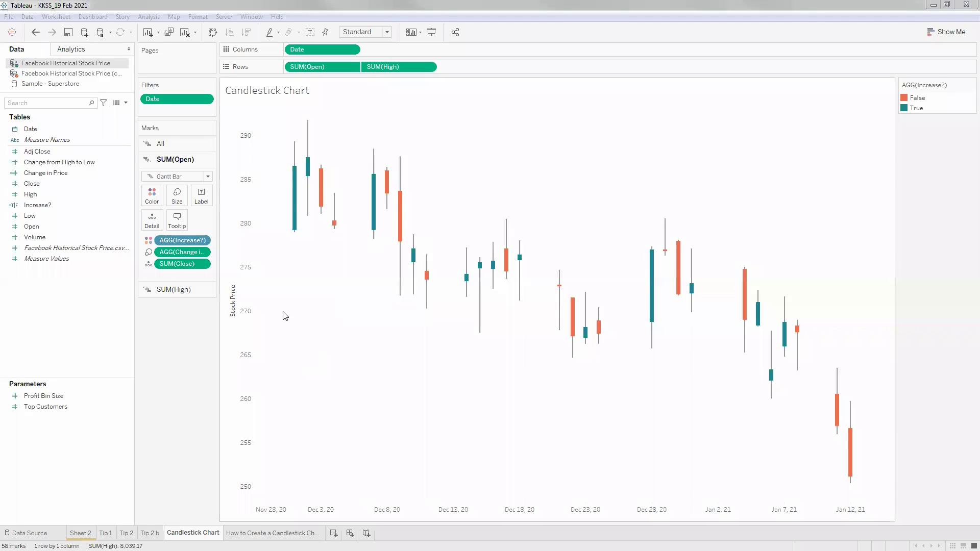
- Examine the daily candlesticks on the finished chart and their open, close, high, low and change-in-price details
mouse_move(403, 217)
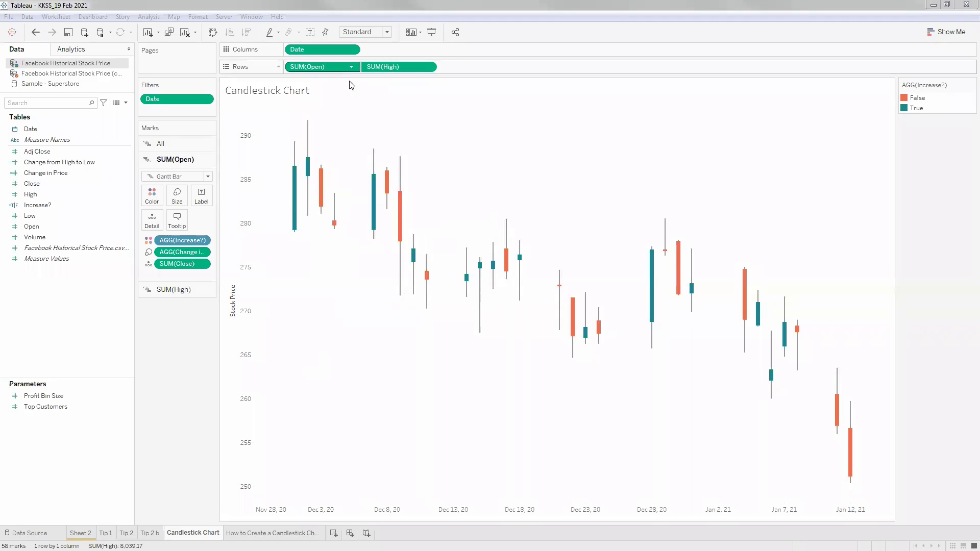
mouse_move(374, 163)
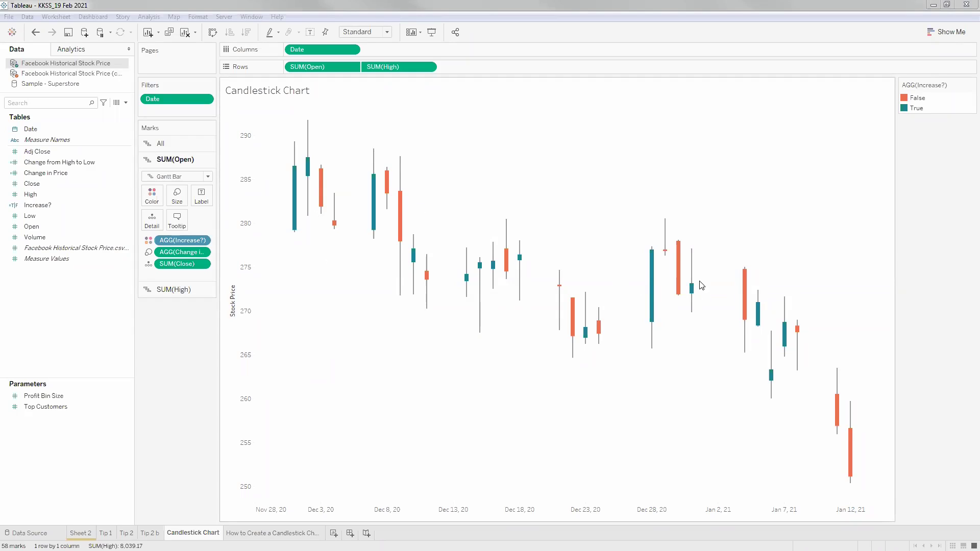
mouse_move(296, 227)
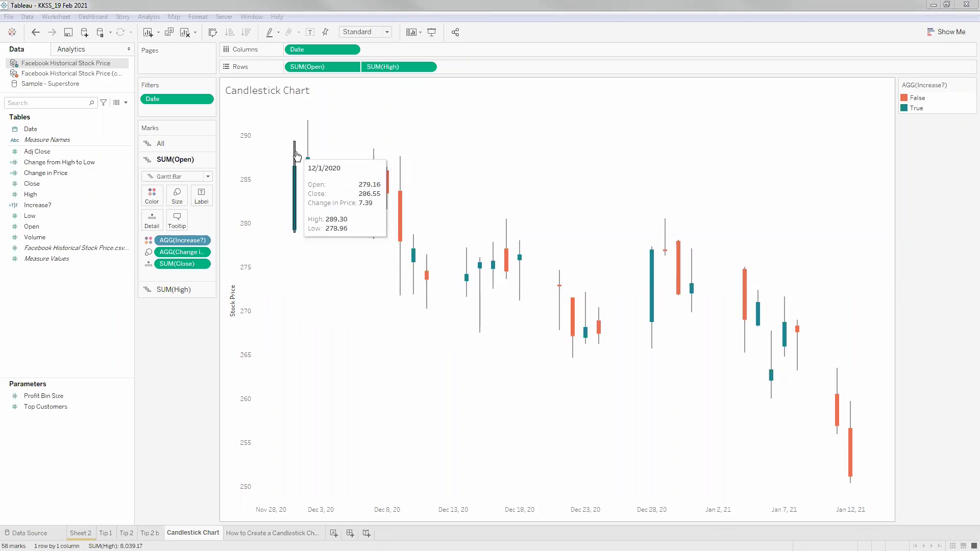
mouse_move(298, 166)
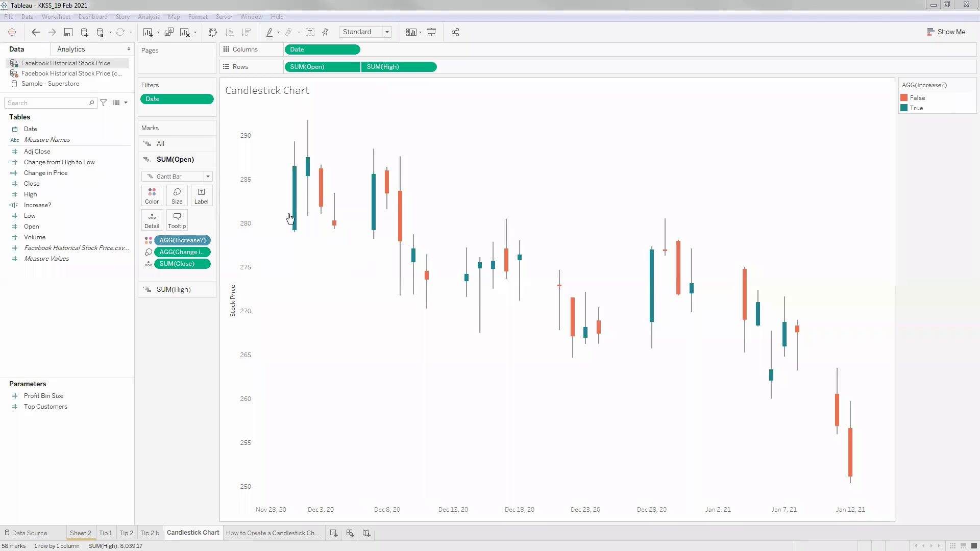
mouse_move(298, 233)
mouse_move(323, 205)
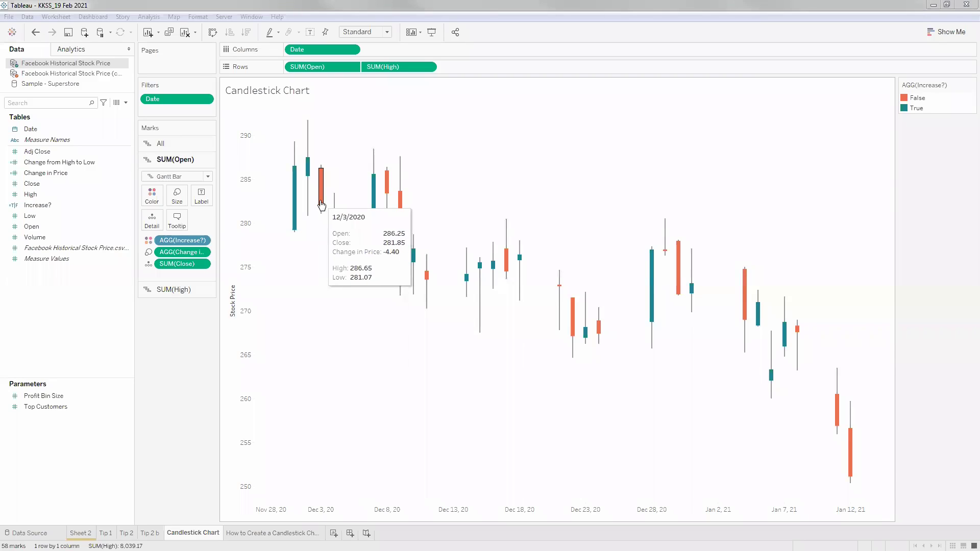
mouse_move(295, 216)
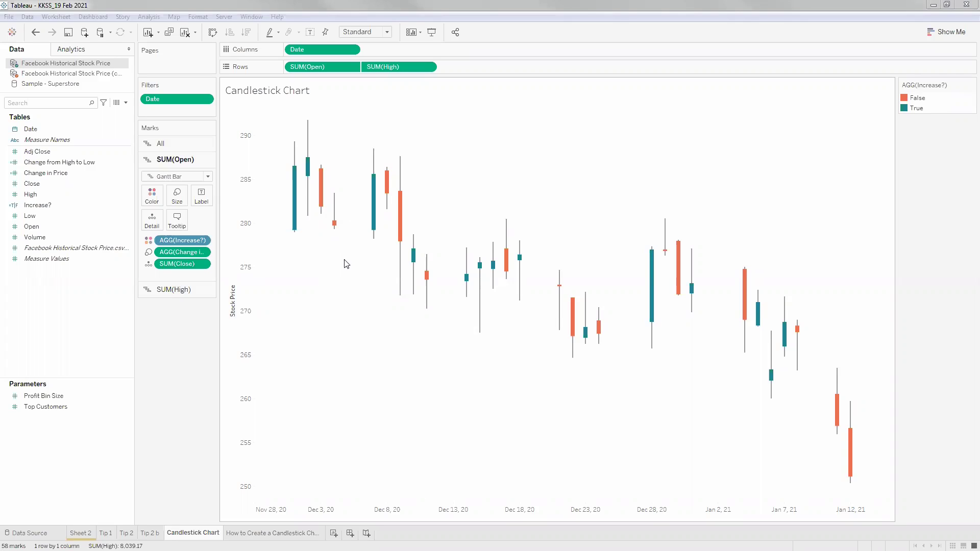
mouse_move(336, 230)
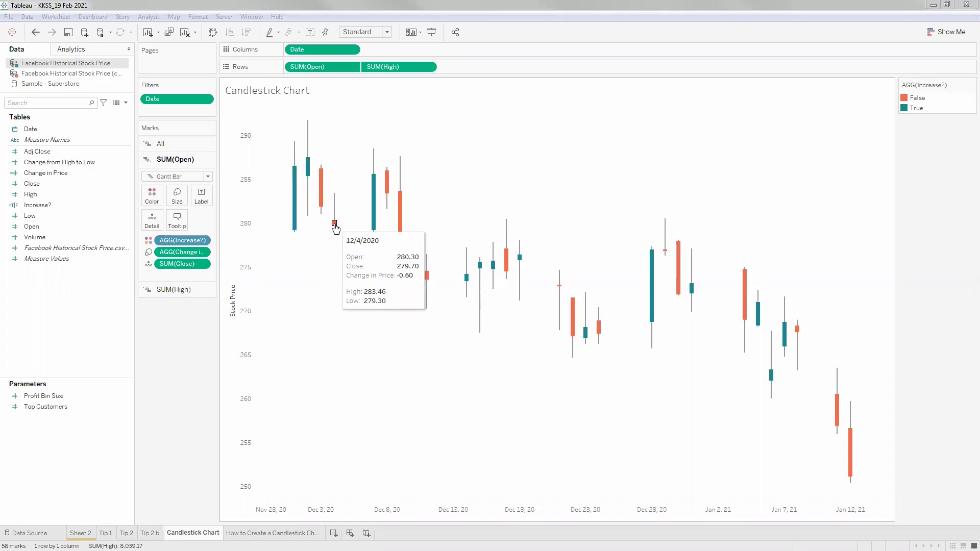
mouse_move(376, 222)
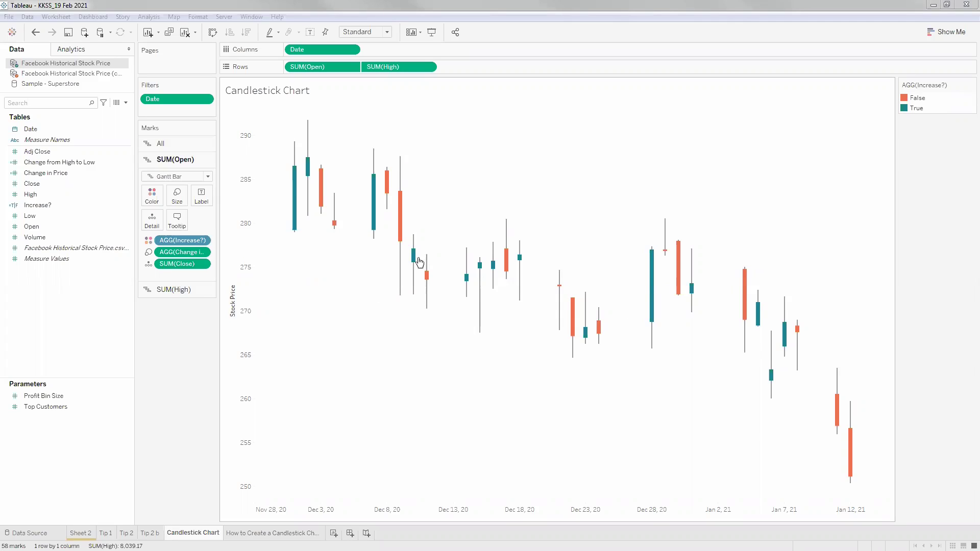
mouse_move(427, 287)
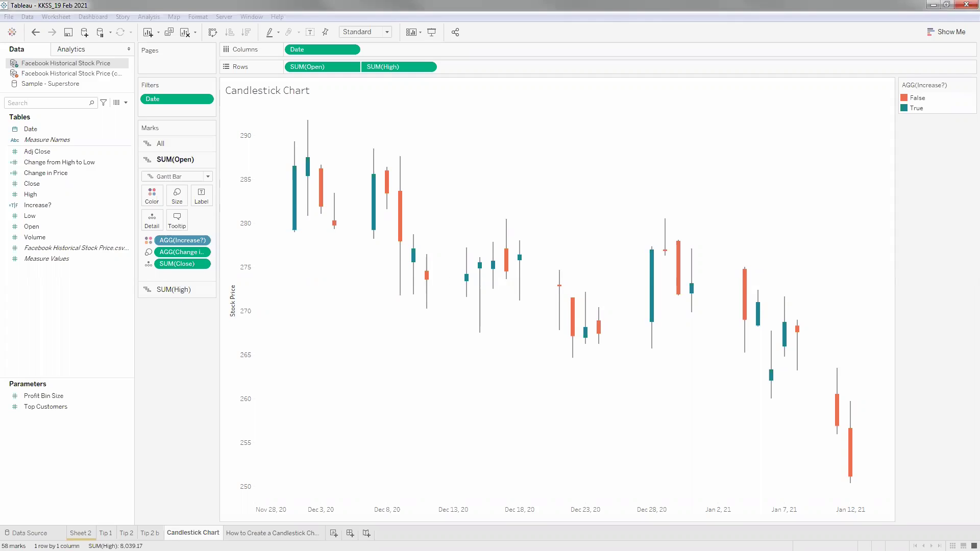
- Switch to the blank "How to Create a Candlestick Chart" sheet and select the copied Facebook Historical Stock Price data source
key("ctrl+Tab")
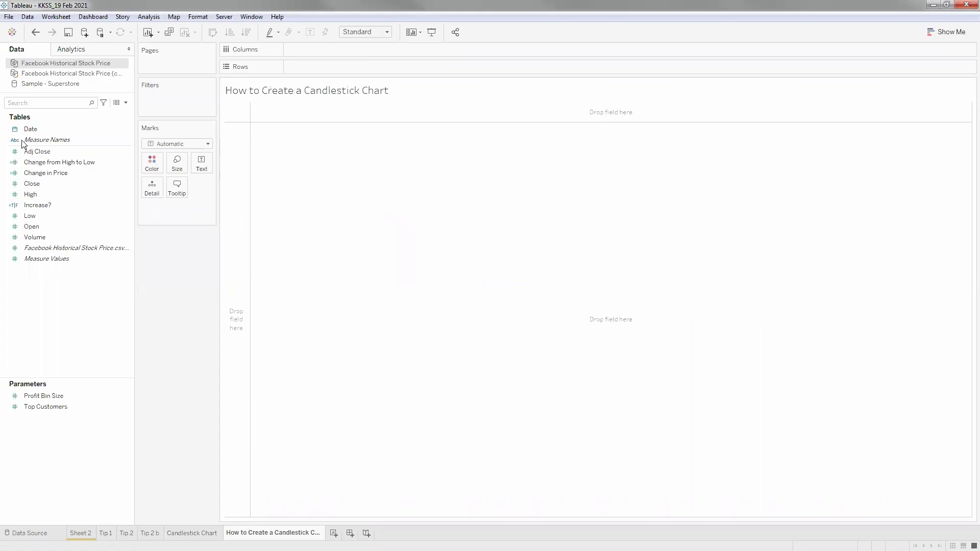
left_click(101, 74)
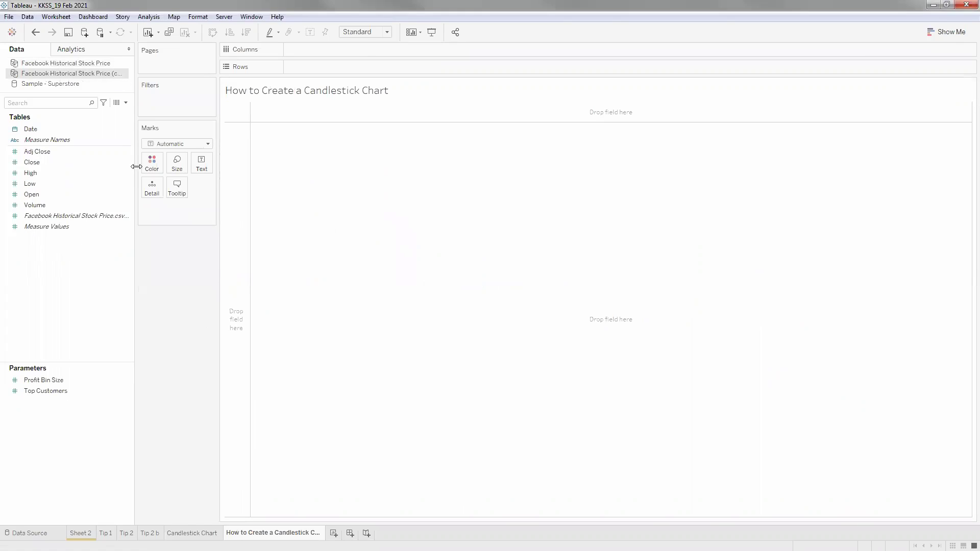
- Review the available fields of the copied stock price data source, including Date, Open, Close, High and Low
left_click(49, 160)
left_click(47, 207)
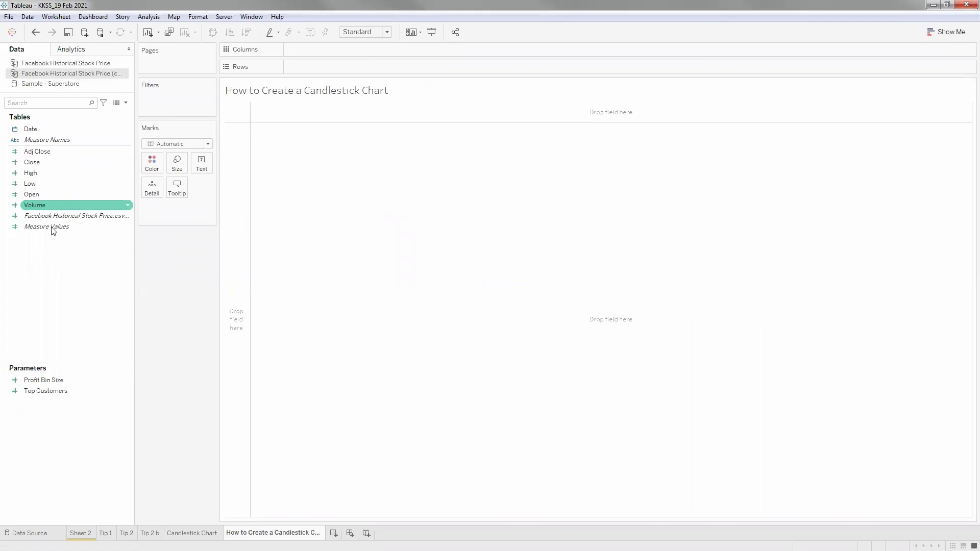
left_click(41, 129)
left_click(41, 216)
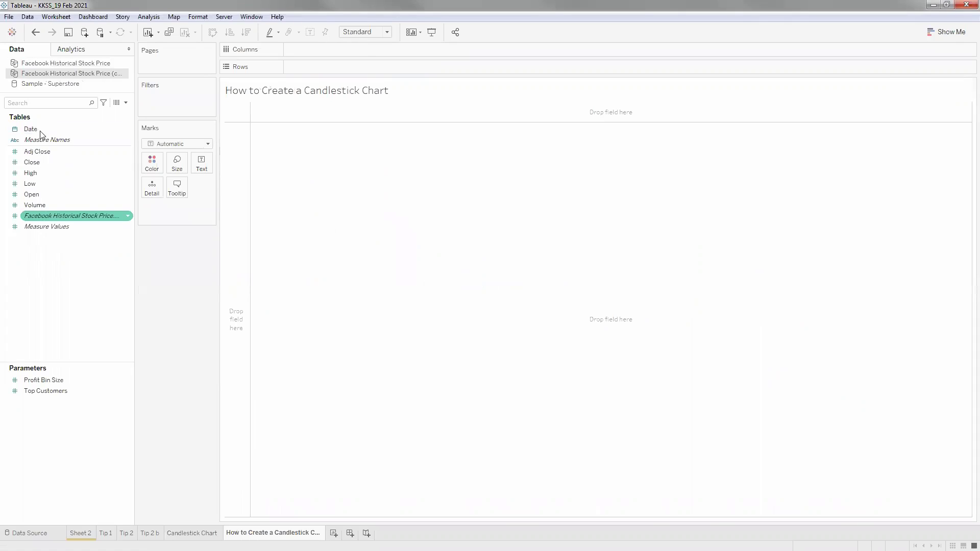
left_click(42, 130)
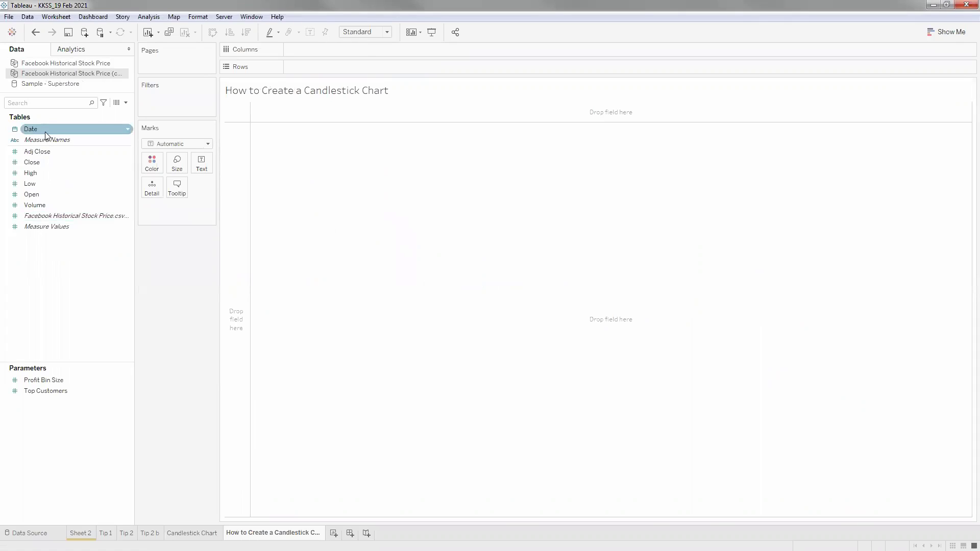
left_click(46, 192)
left_click(46, 177)
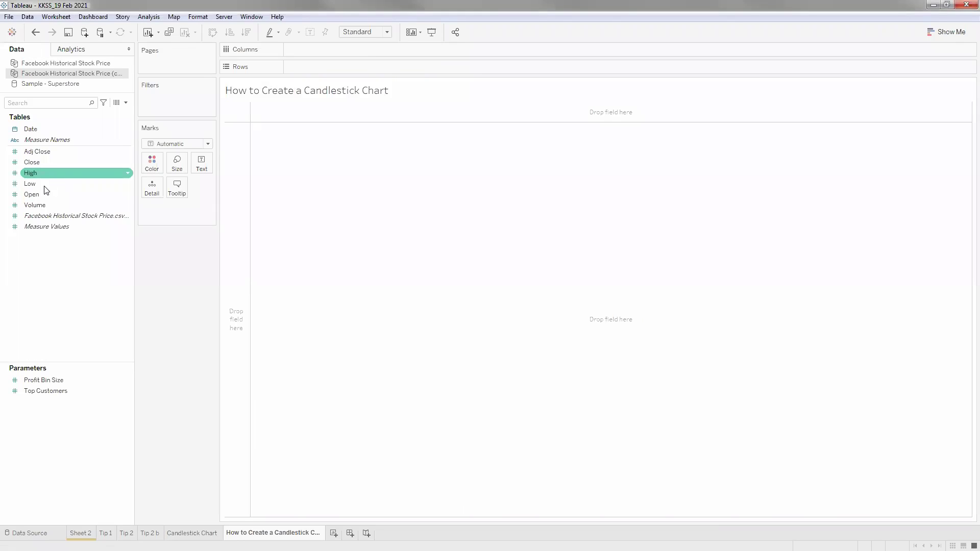
left_click(53, 185)
left_click(128, 227)
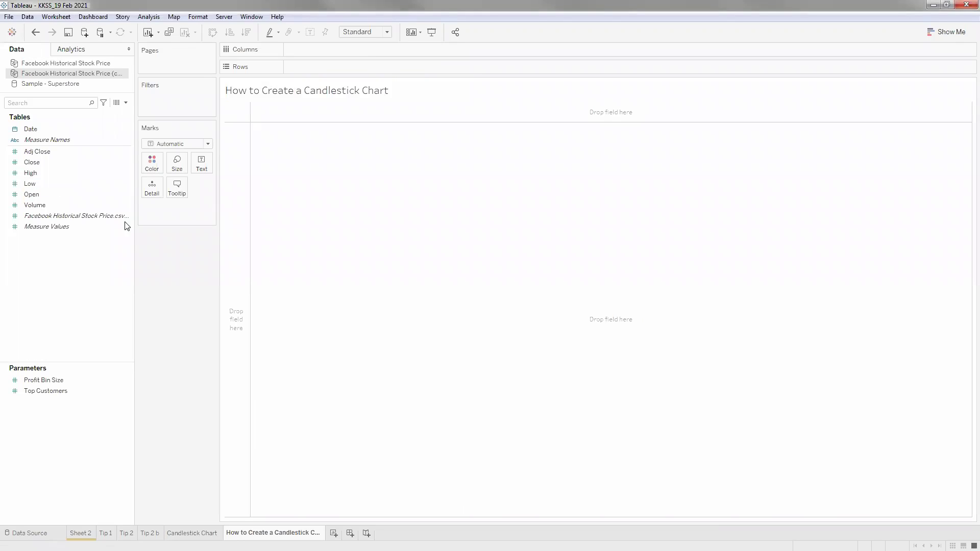
- Add Date as a filter on the sheet, filtering by Month / Year
left_click(65, 130)
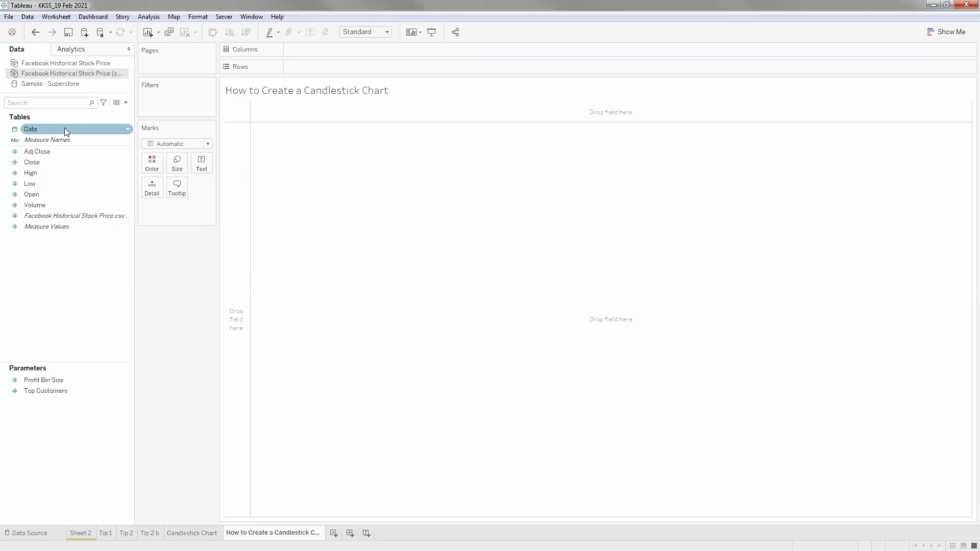
left_click_drag(162, 98, 164, 99)
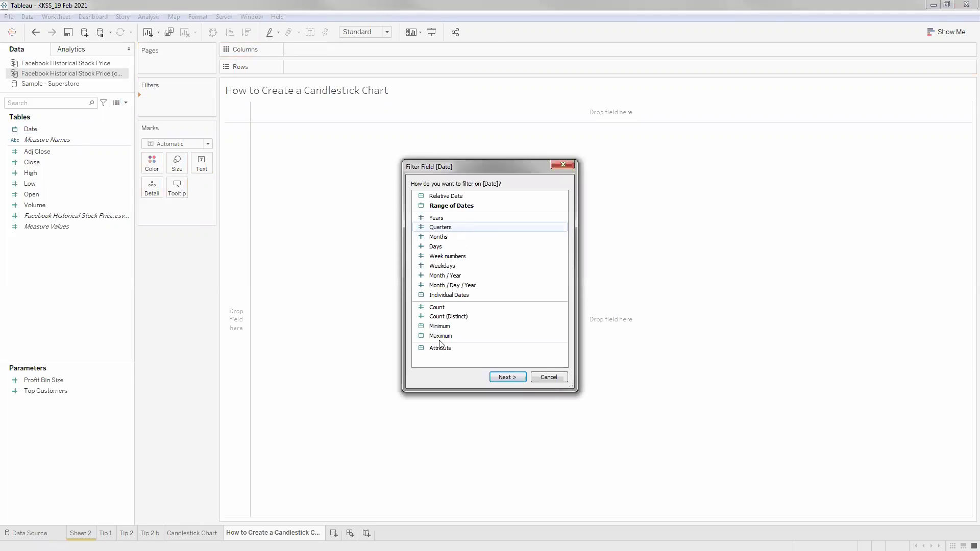
left_click(439, 237)
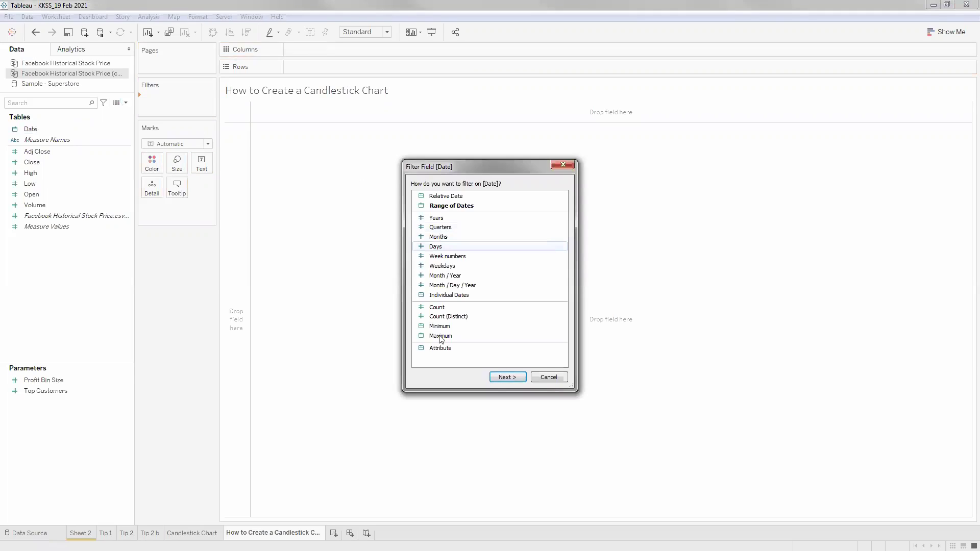
left_click(446, 285)
key("Up")
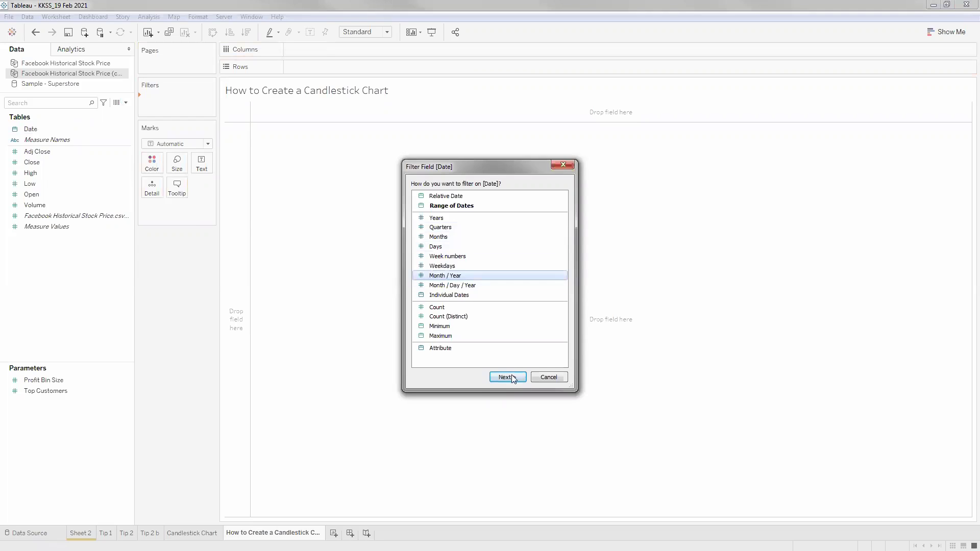
key("Return")
- Limit the month-year filter to December 2020 and January 2021 and apply it
scroll(497, 245, "down", 4)
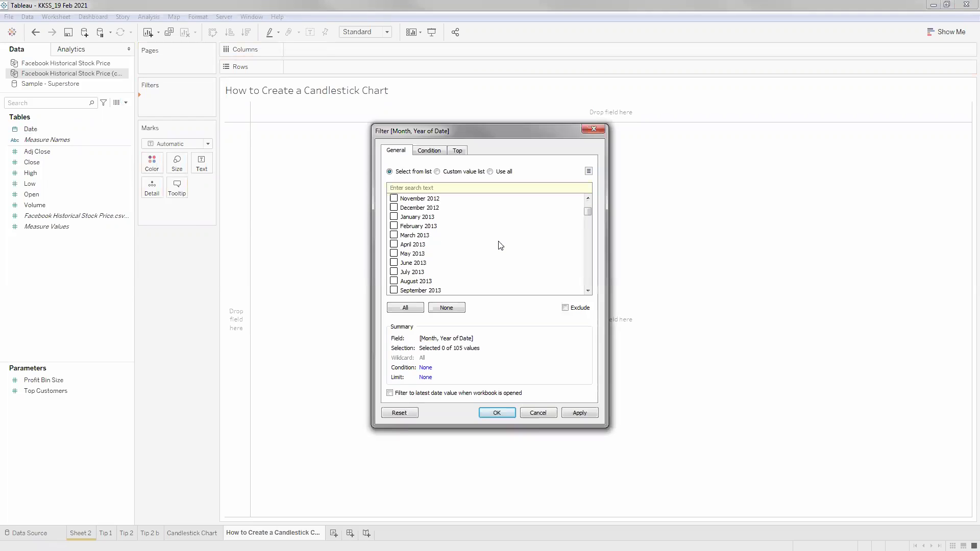
scroll(499, 240, "down", 20)
scroll(500, 238, "down", 8)
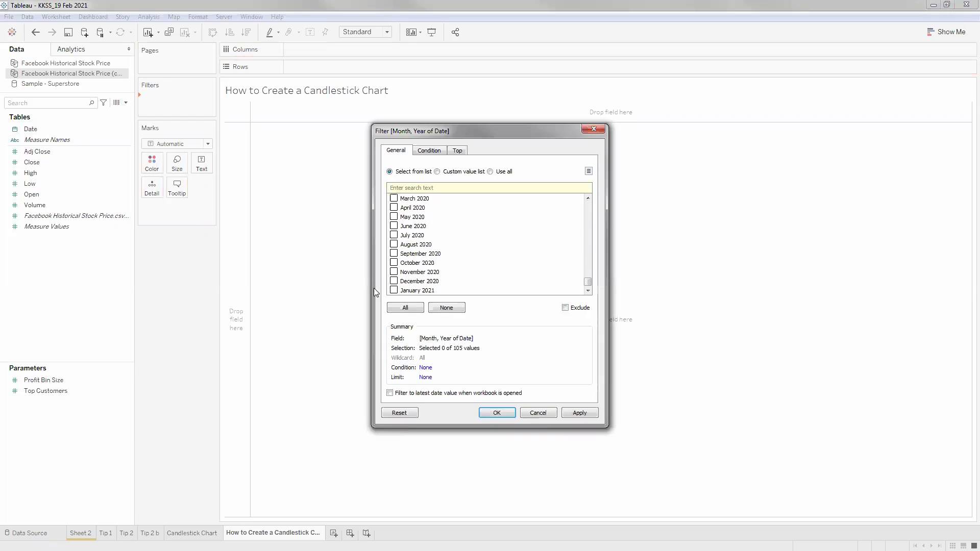
left_click_drag(399, 282, 394, 289)
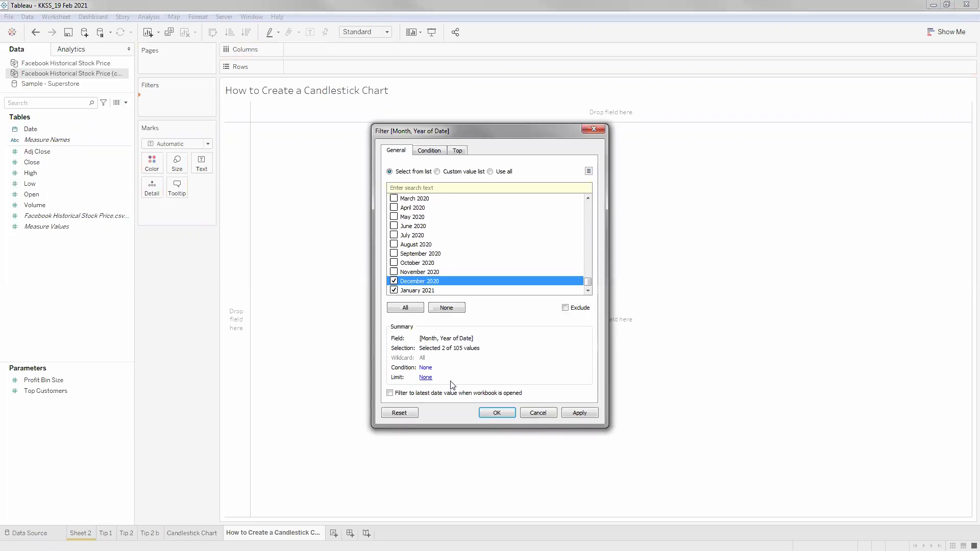
left_click(496, 413)
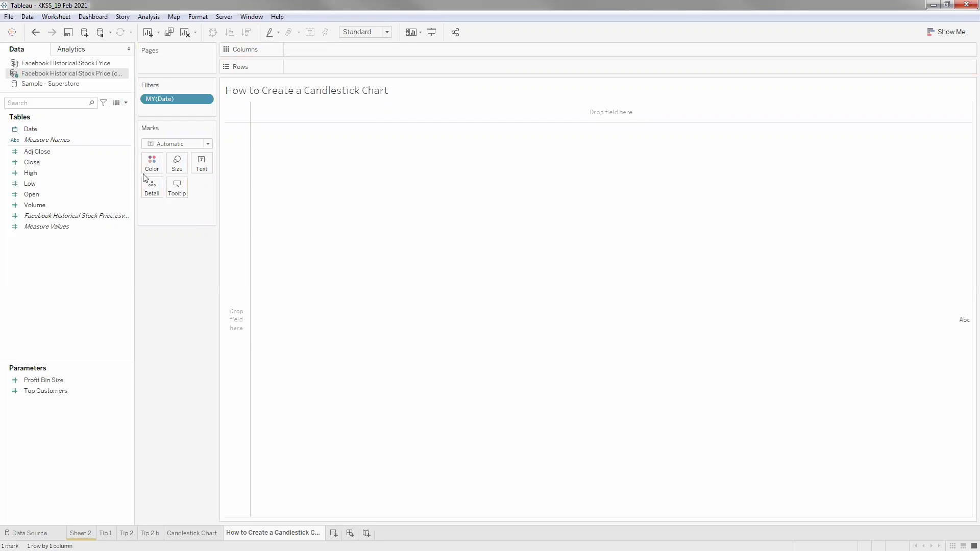
- Place Date on the columns as the continuous DAY(Date) field
left_click_drag(32, 129, 312, 48)
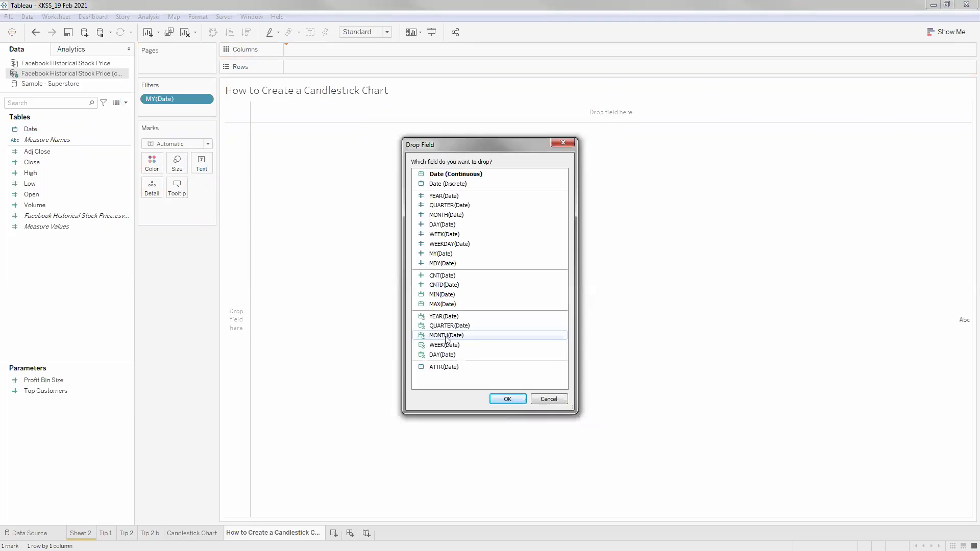
left_click(489, 355)
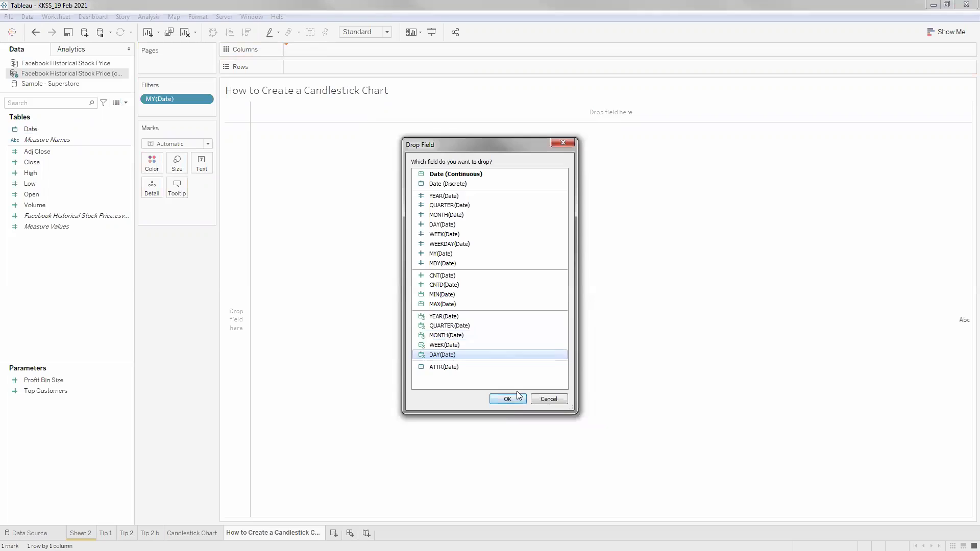
key("Return")
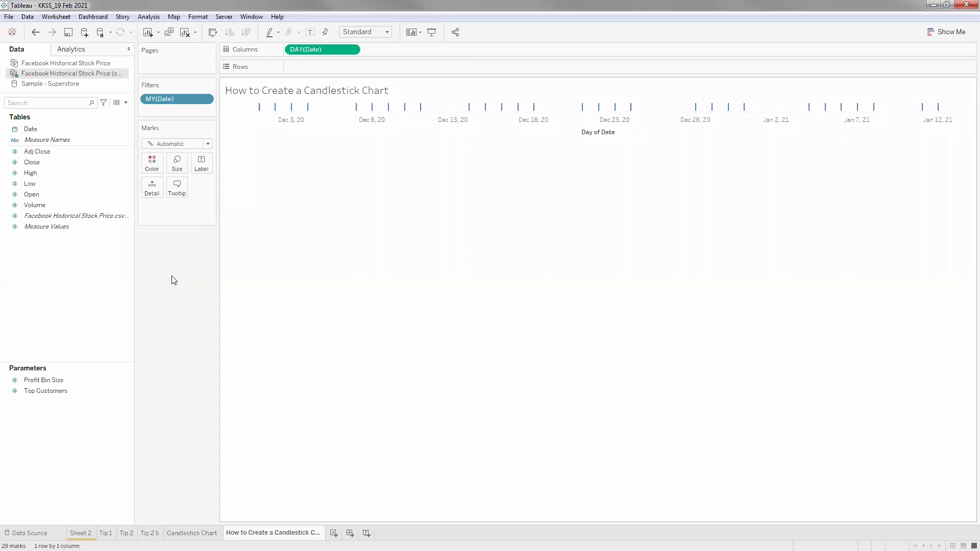
- Add the Open measure to the rows and set the mark type to Gantt Bar
left_click(91, 183)
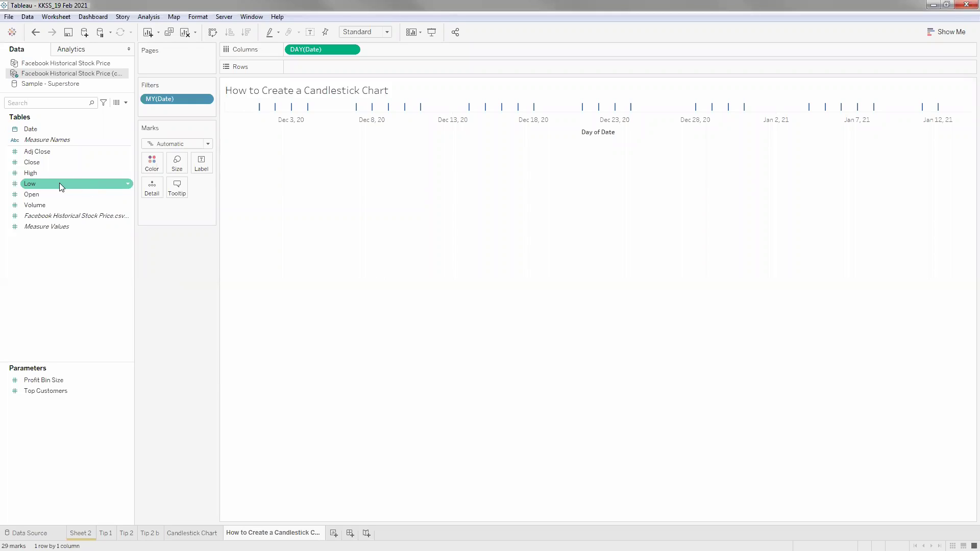
left_click(38, 162)
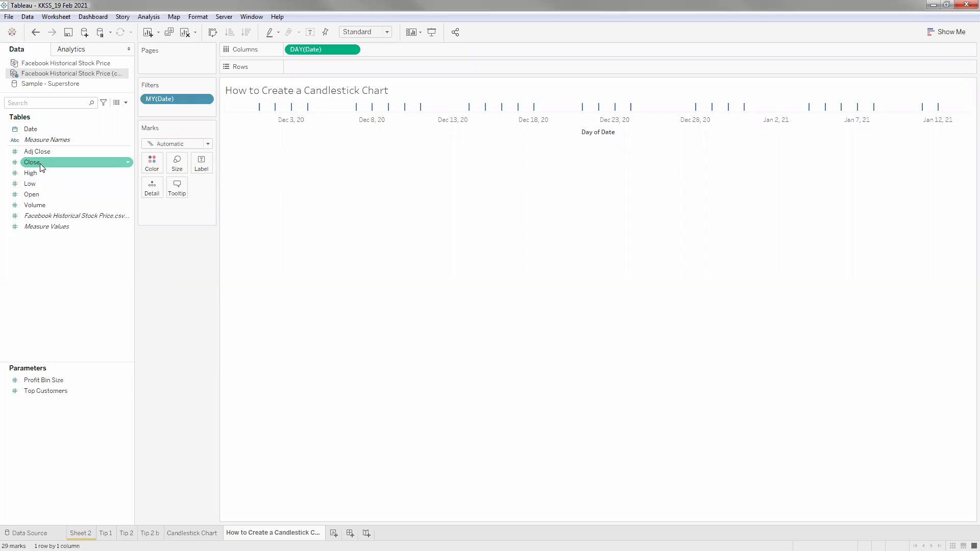
left_click_drag(50, 196, 336, 69)
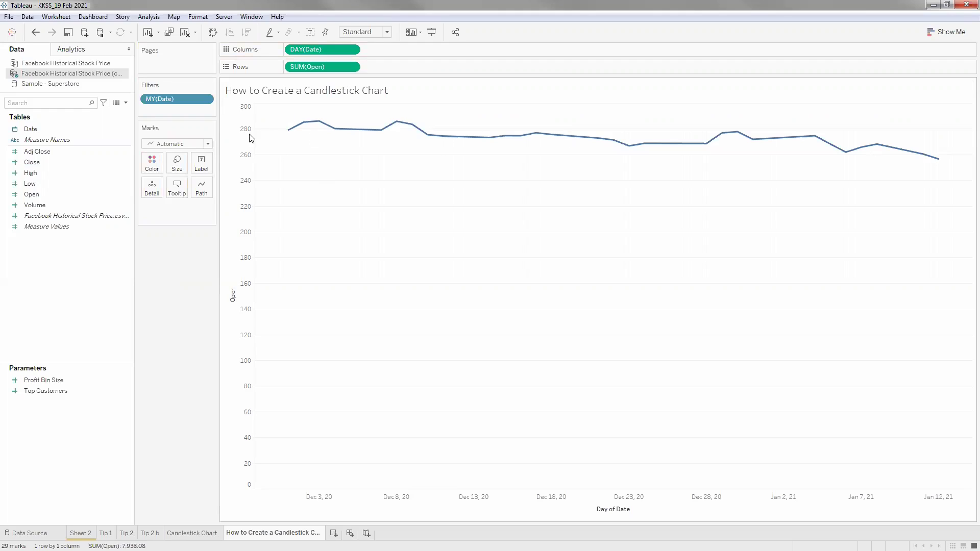
left_click(206, 144)
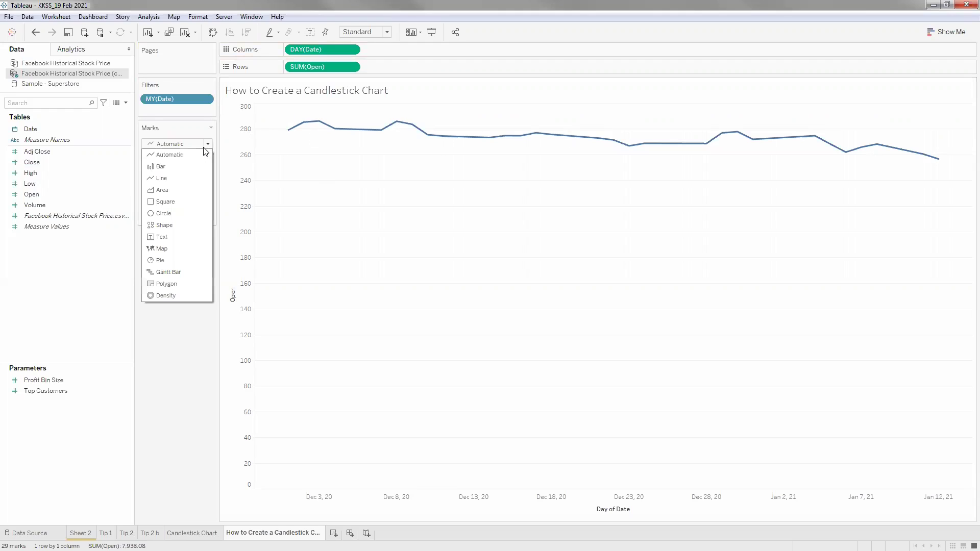
left_click(180, 274)
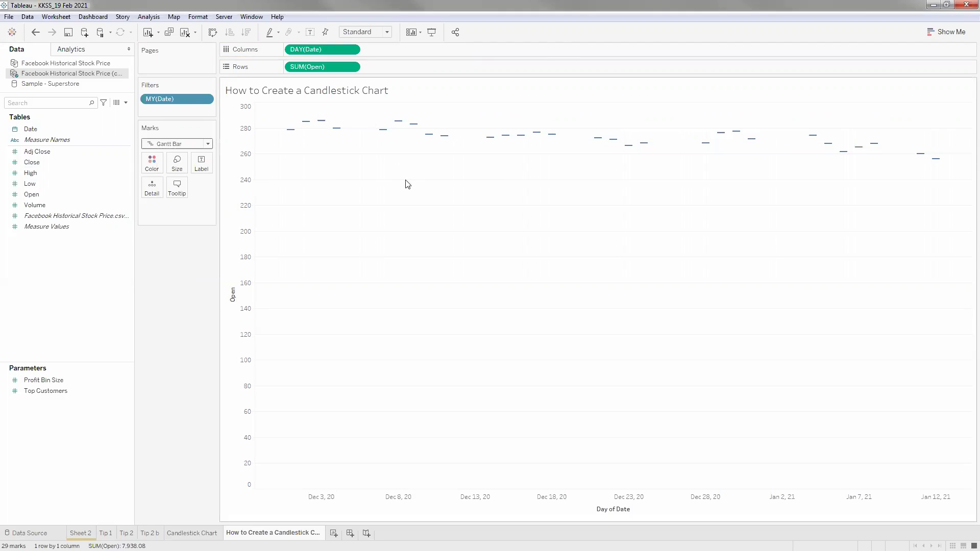
mouse_move(291, 134)
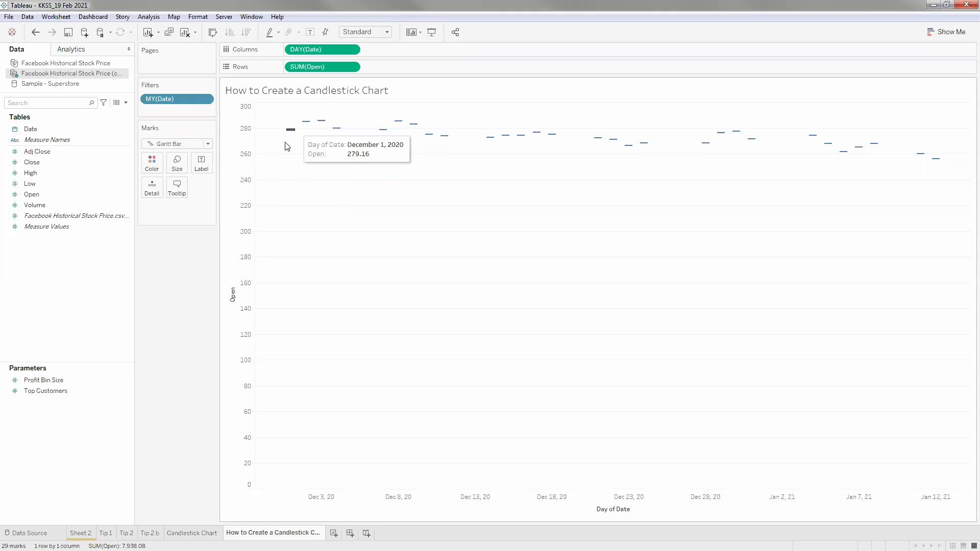
left_click(56, 173)
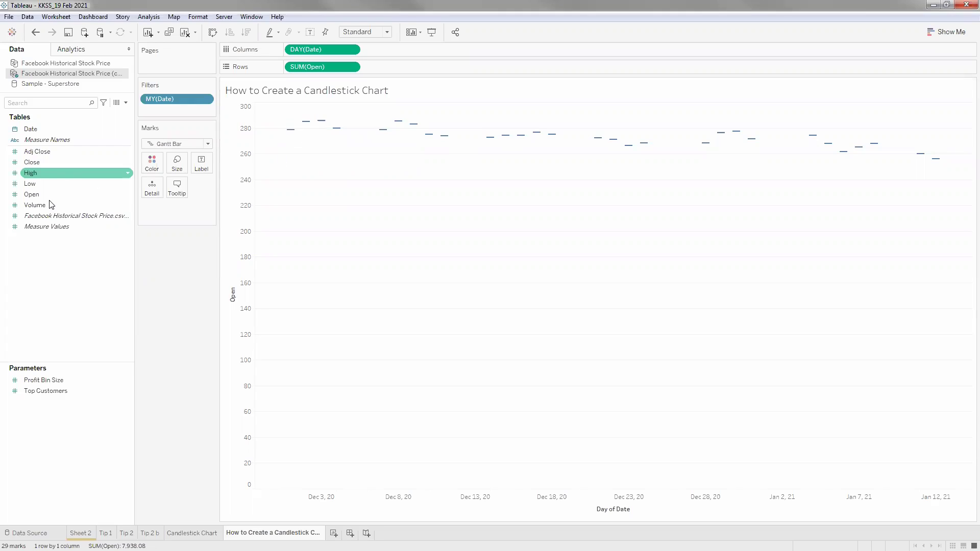
left_click(45, 181)
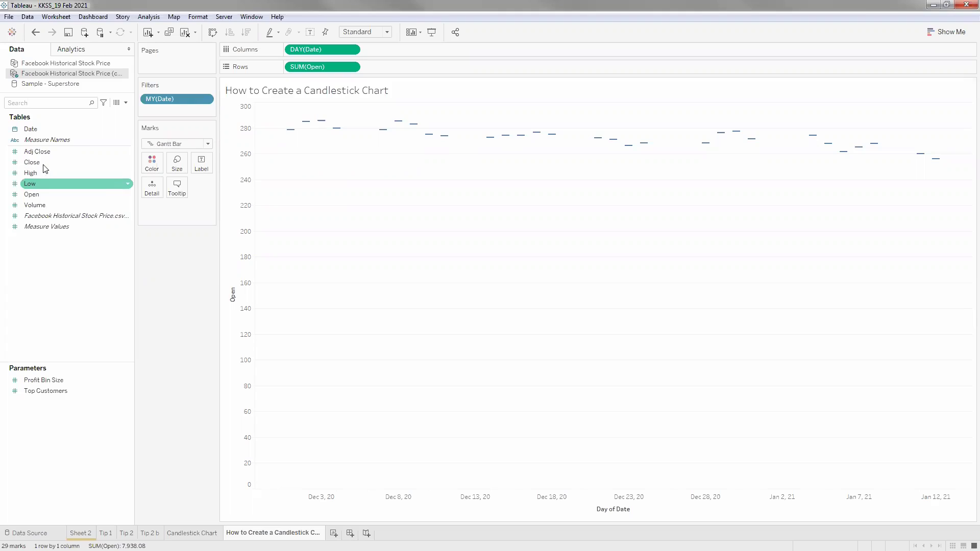
- Start a new calculated field and name it Change IN Price
left_click(46, 152)
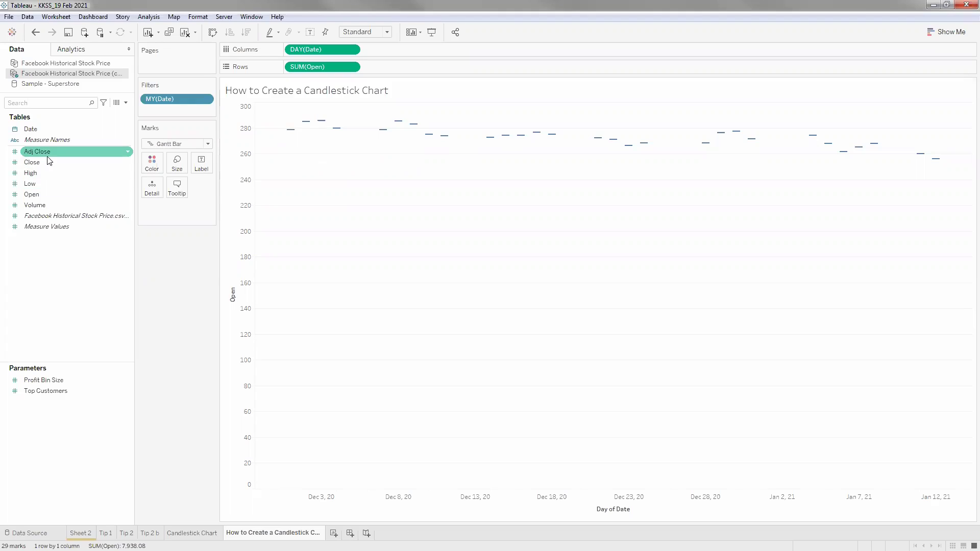
left_click(125, 103)
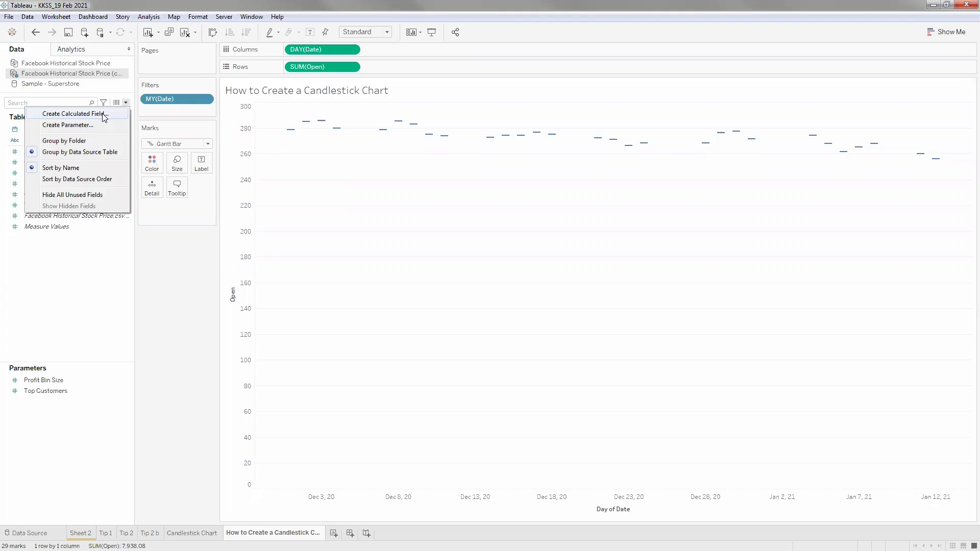
left_click(104, 115)
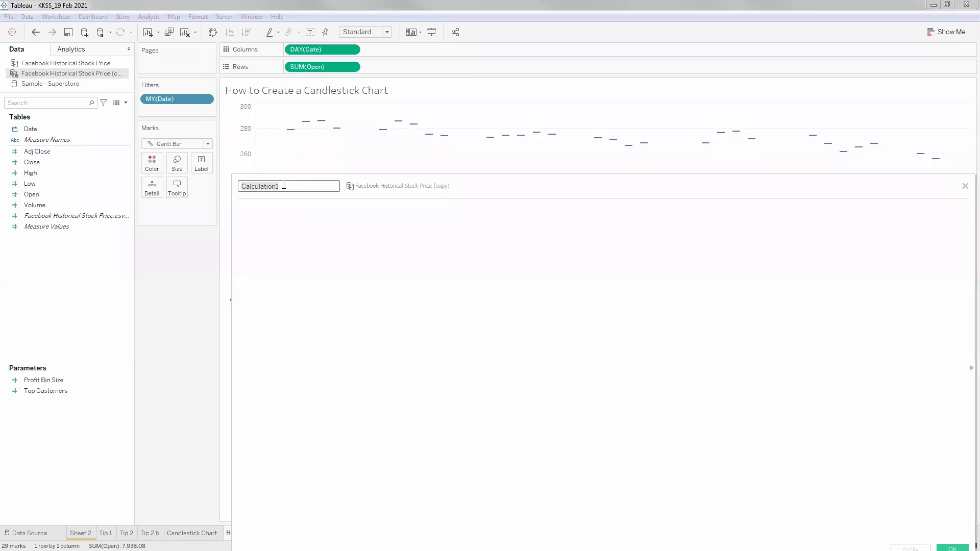
key("BackSpace")
type("Change IN Price")
- Define the Change IN Price calculation as sum([Close])-sum([Open]) and save the field
left_click(274, 217)
type("sum(CLose")
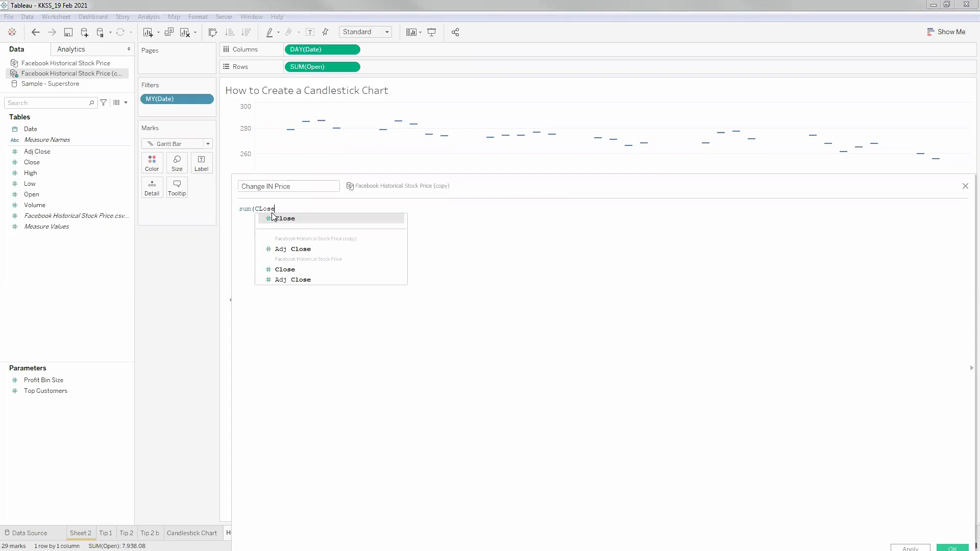
key("Return")
type(")-")
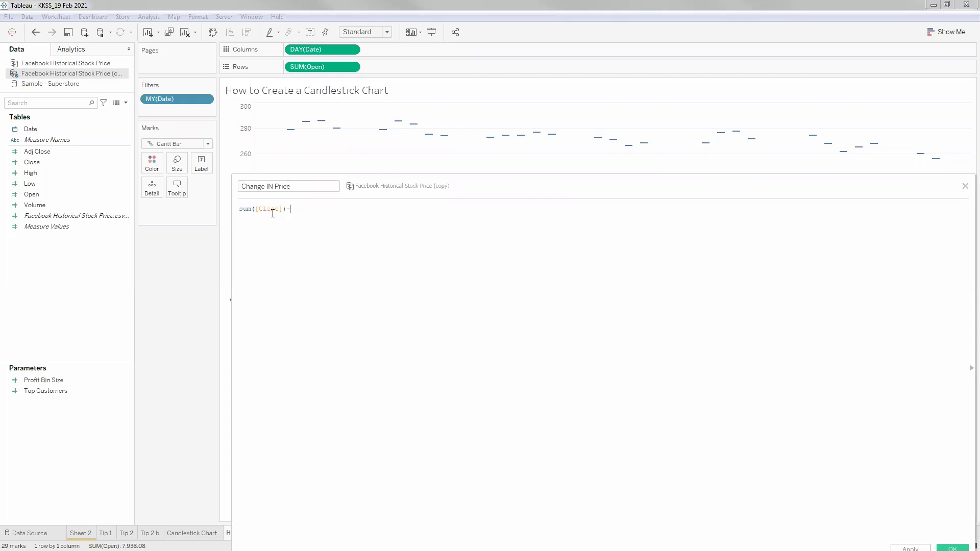
type("sum([Open]")
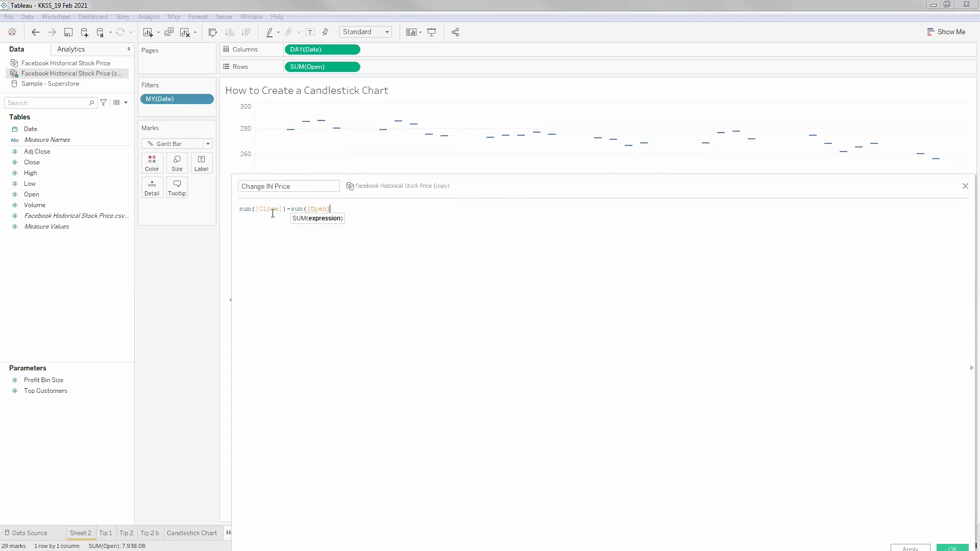
type("_")
key("BackSpace")
type(")")
left_click_drag(416, 173, 390, 151)
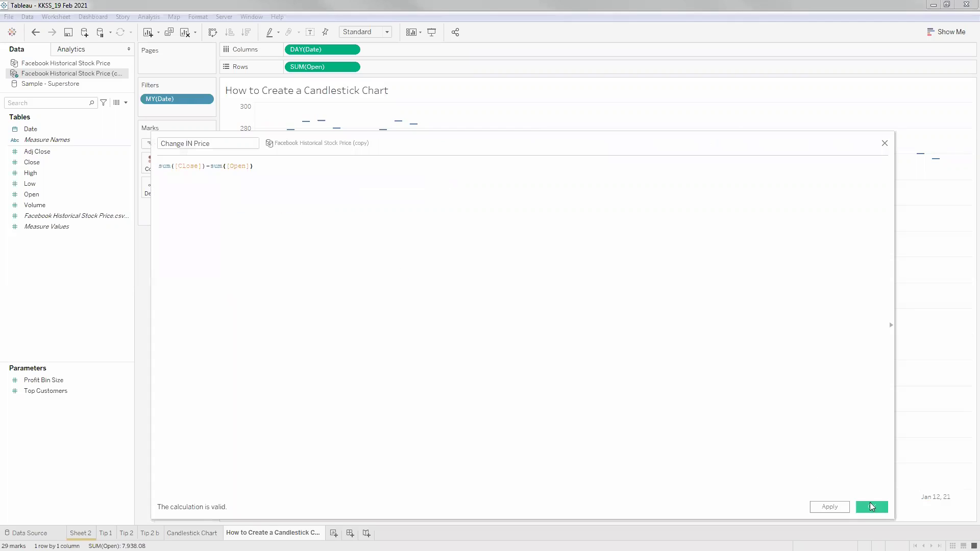
left_click(874, 506)
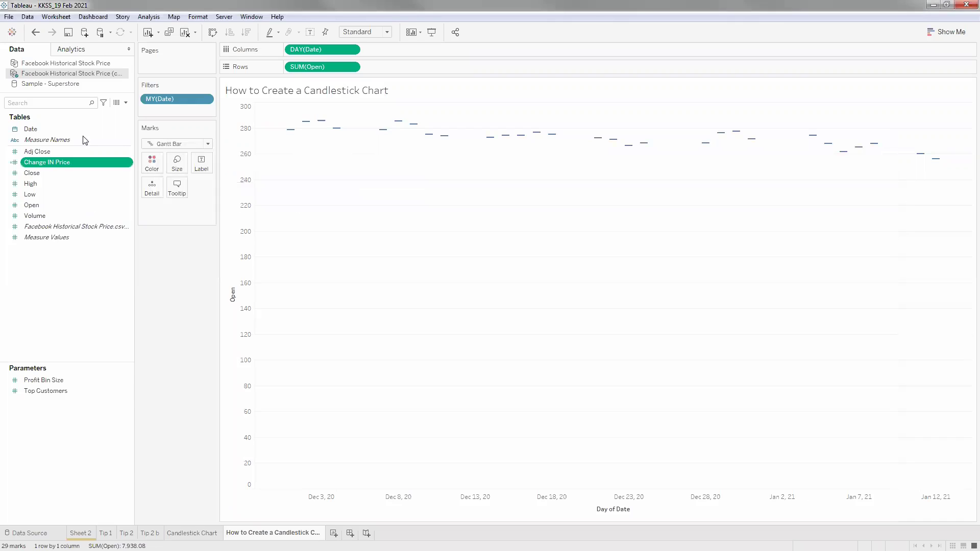
- Size the Gantt bars by the Change IN Price field and check the December 1, 2020 mark
left_click_drag(66, 162, 179, 167)
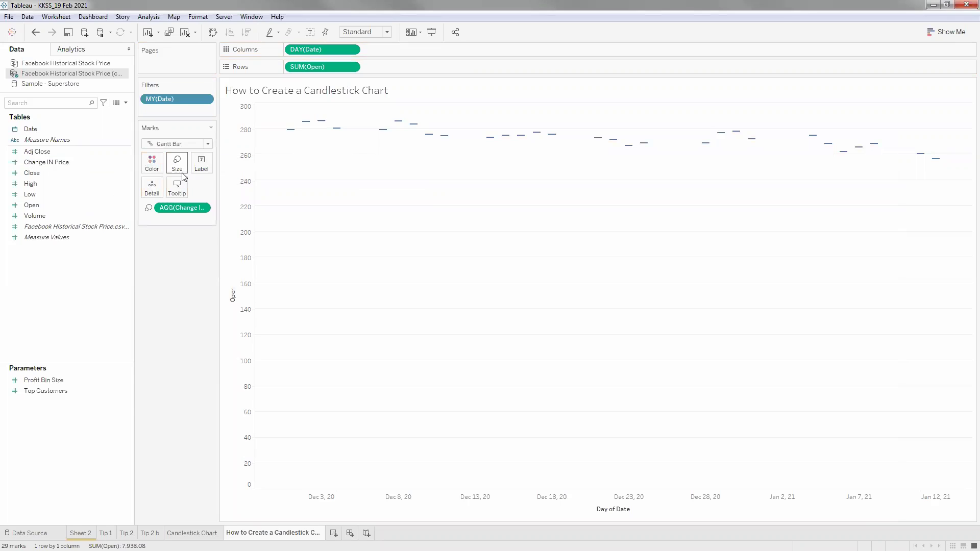
left_click(291, 129)
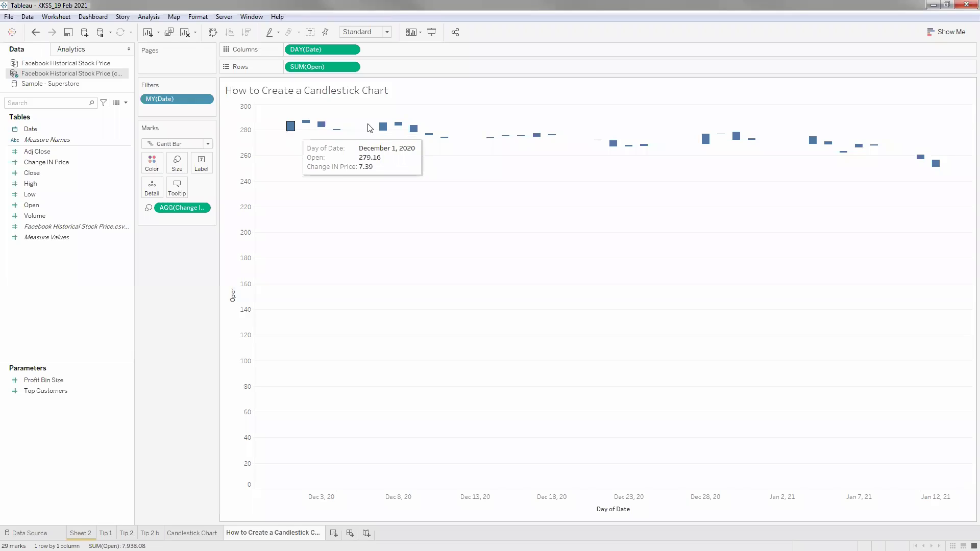
left_click(536, 148)
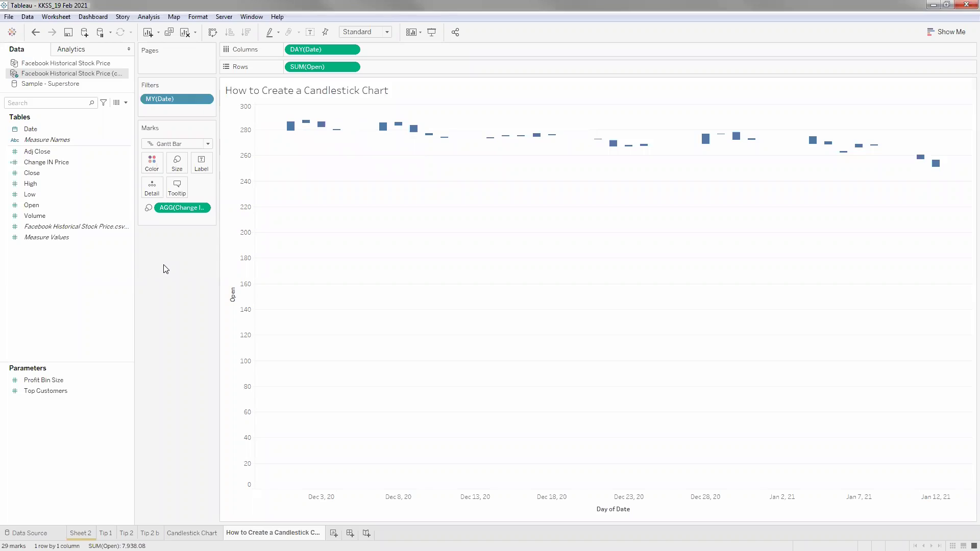
- Add the Close measure to the marks as a detail and check it on the first bar
left_click(54, 184)
left_click(57, 164)
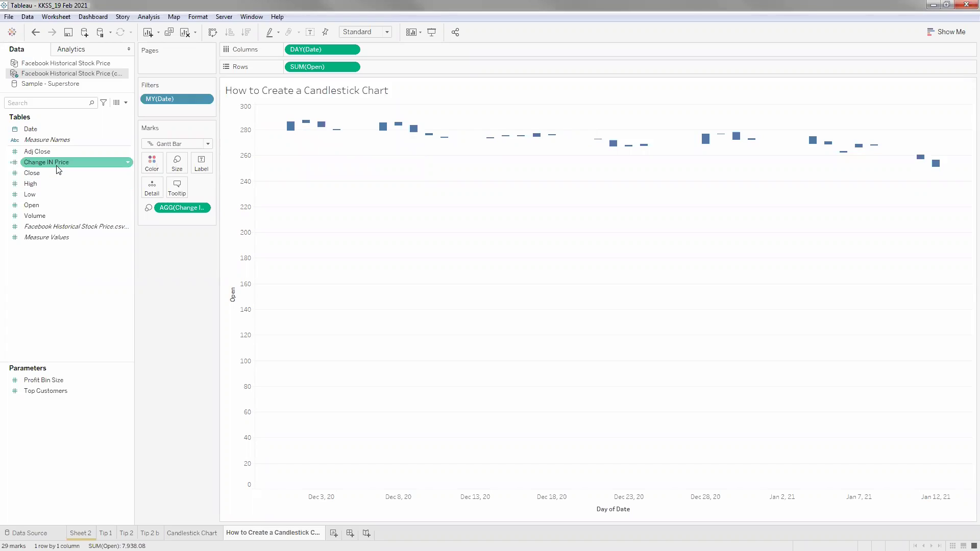
left_click(47, 196)
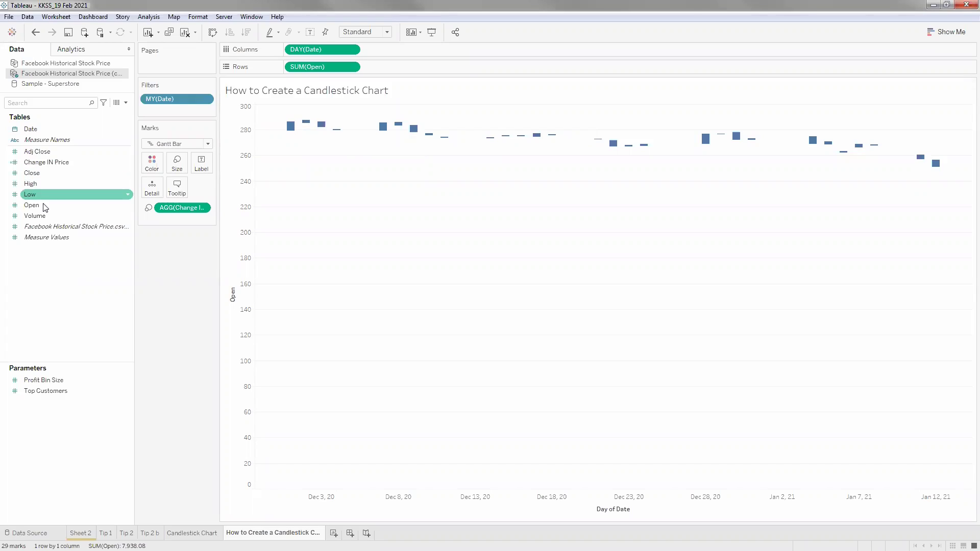
left_click(44, 173)
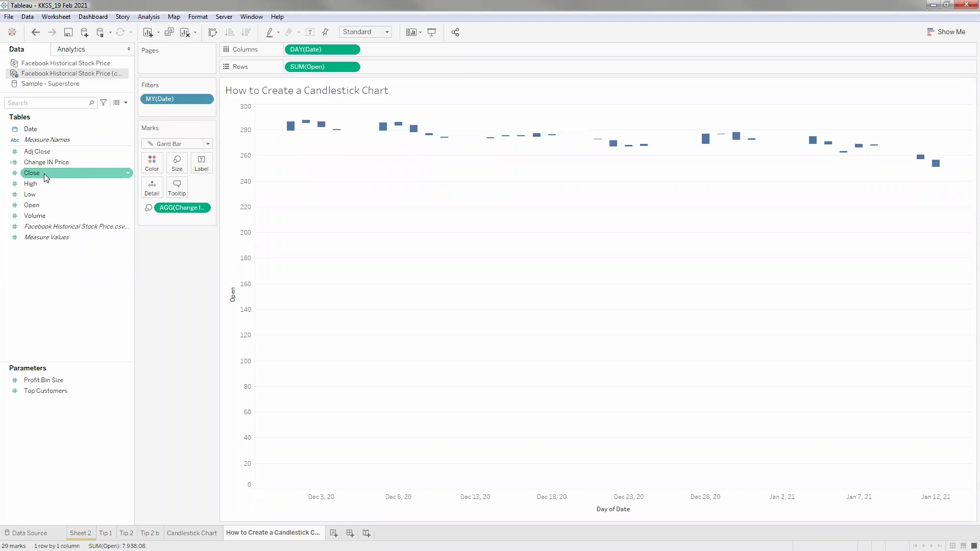
left_click_drag(162, 190, 150, 188)
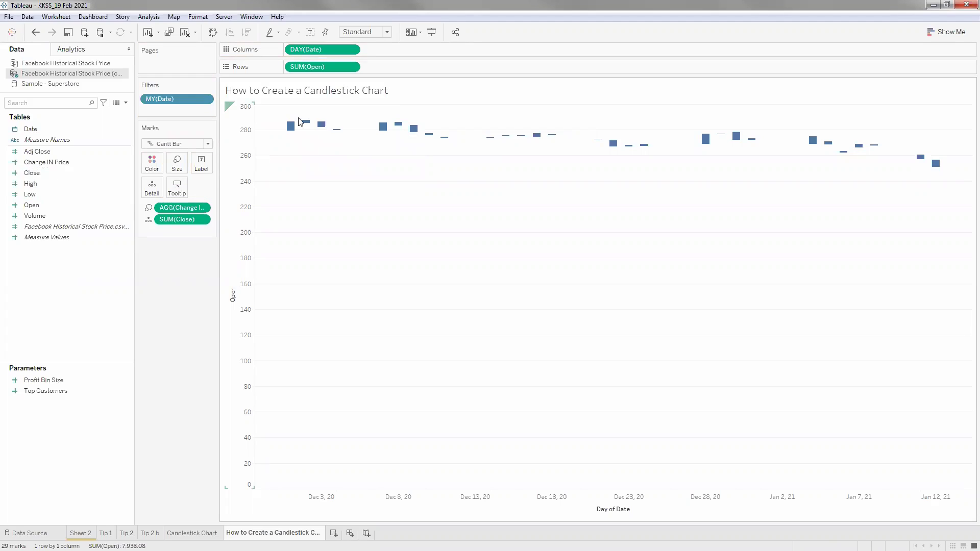
mouse_move(294, 131)
- Create a calculated field named Increase? with the formula [Change IN Price]> 0
left_click(124, 140)
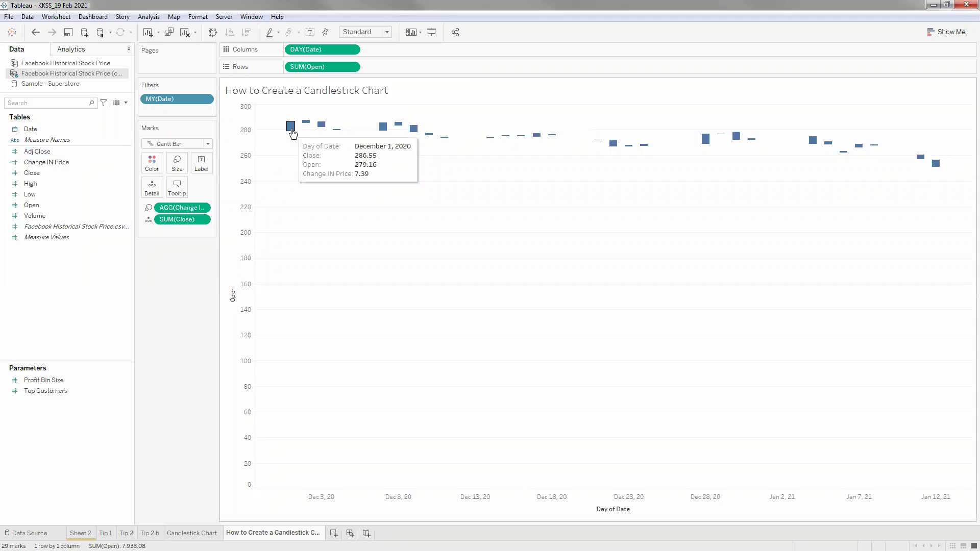
left_click(117, 103)
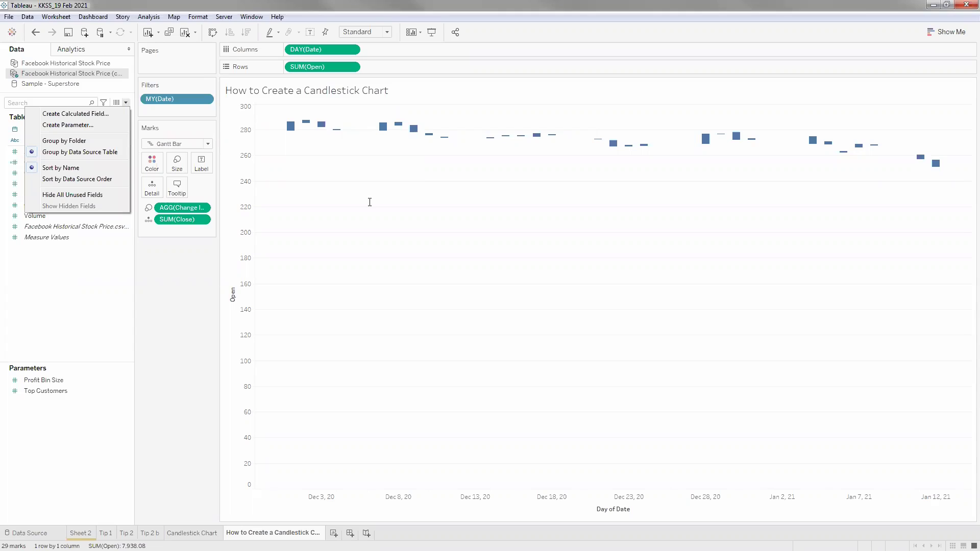
key("Return")
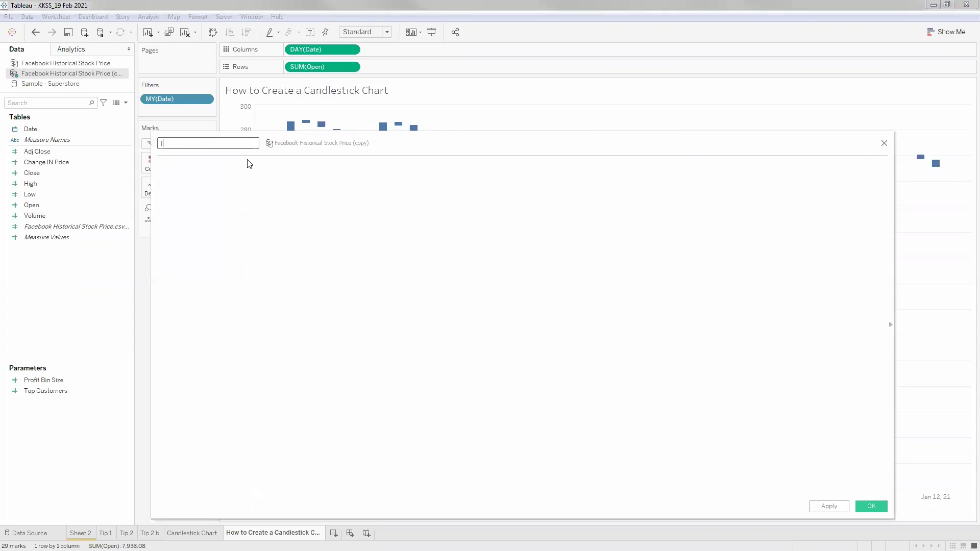
type("Increase?")
left_click(246, 164)
type("Ch")
key("Return")
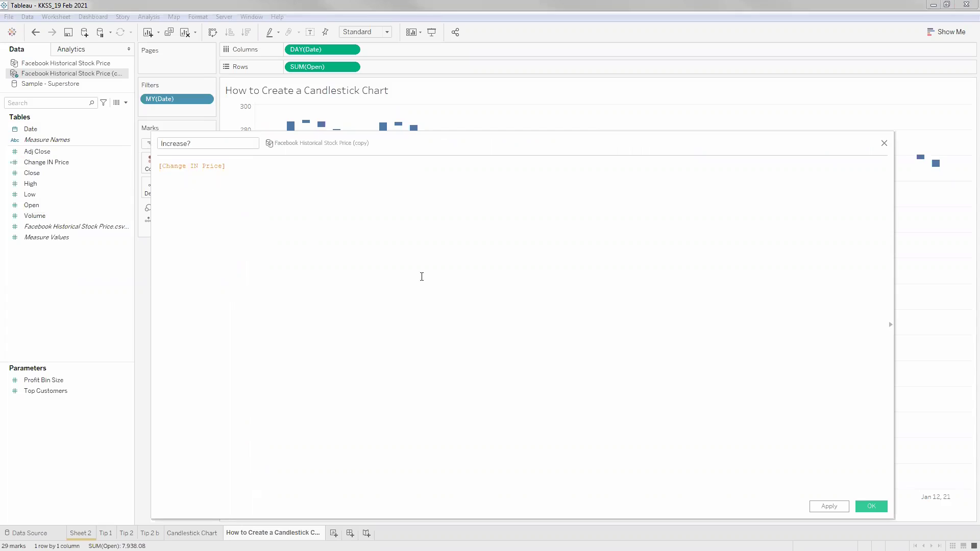
type("> 0")
key("Return")
- Color the bars by the Increase? field, assigning green to True and red to False
left_click_drag(65, 193, 153, 161)
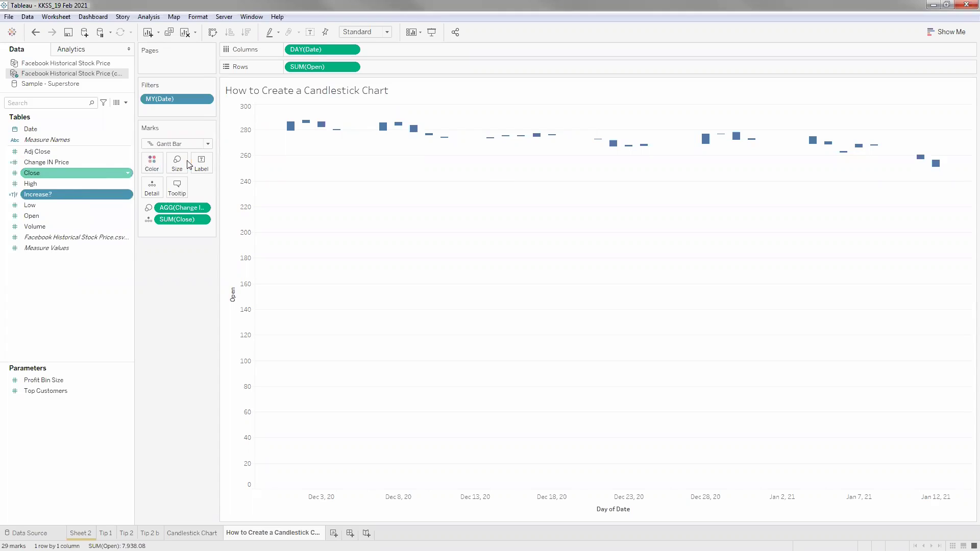
left_click(152, 164)
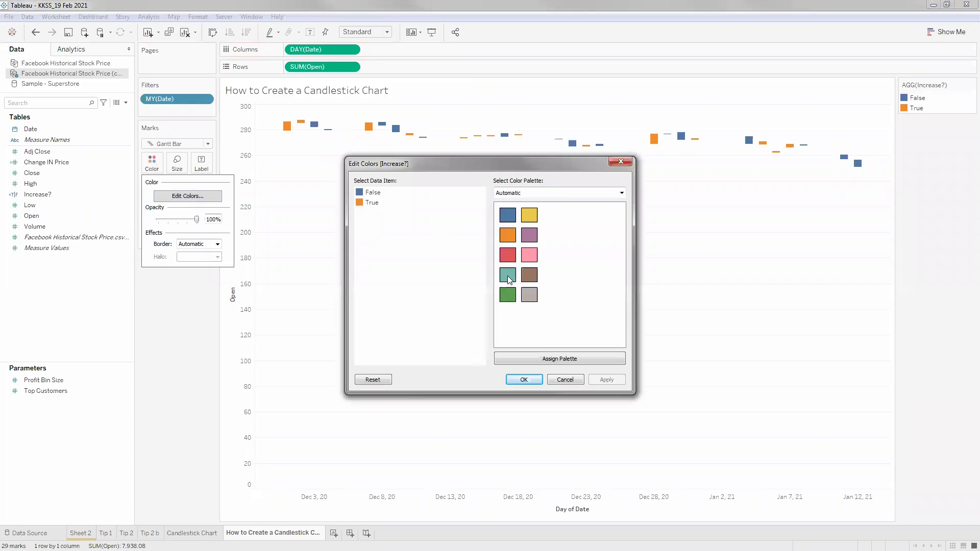
left_click(508, 296)
left_click(372, 192)
left_click(507, 255)
left_click(523, 379)
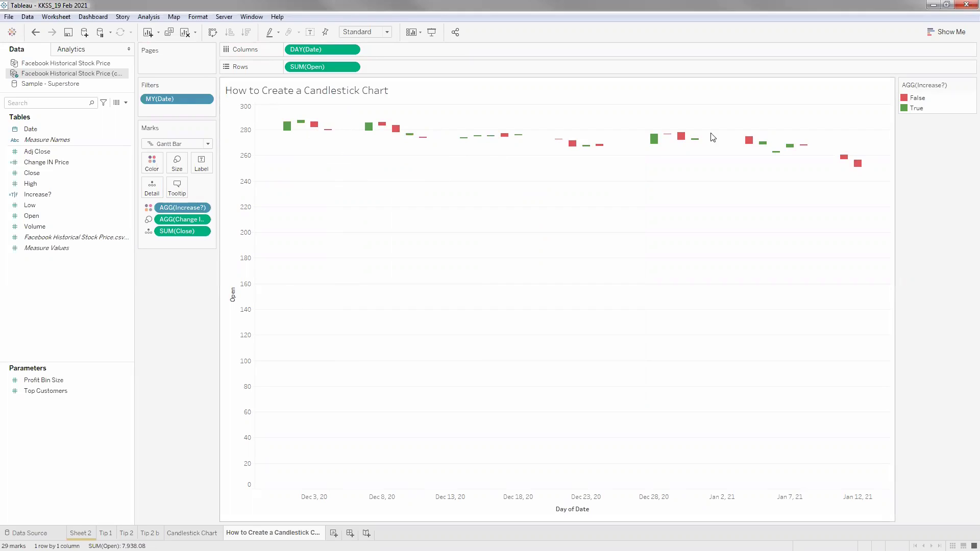
- Add the High measure to the rows next to SUM(Open)
left_click(78, 172)
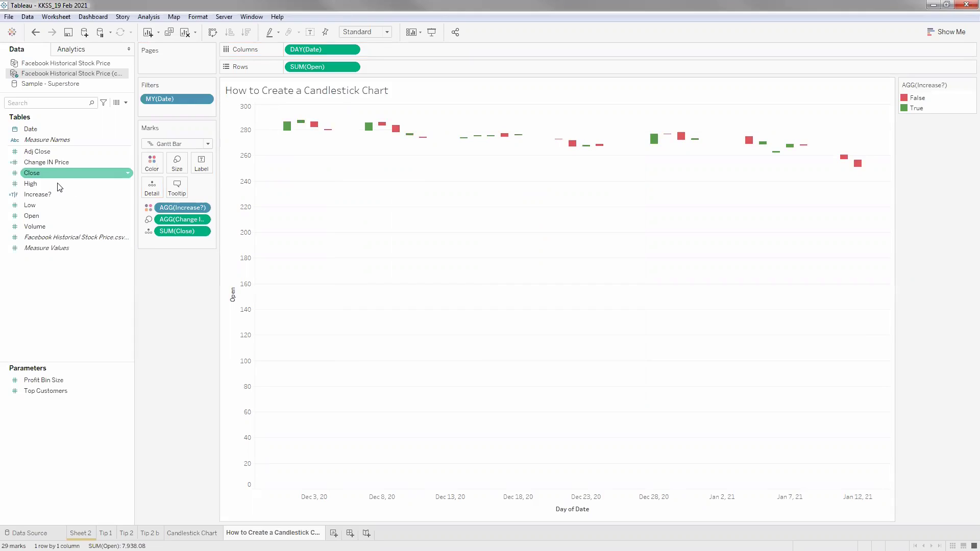
left_click(61, 183)
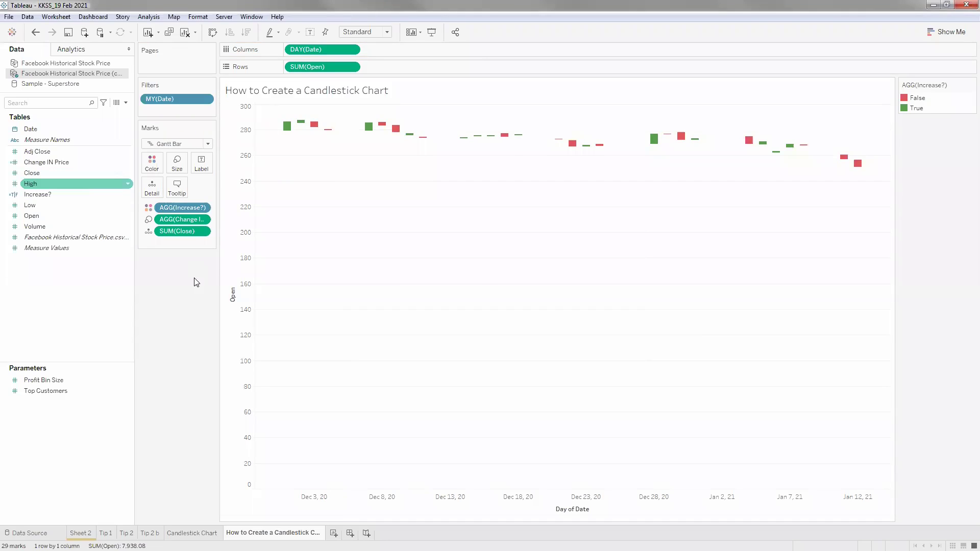
left_click(193, 278)
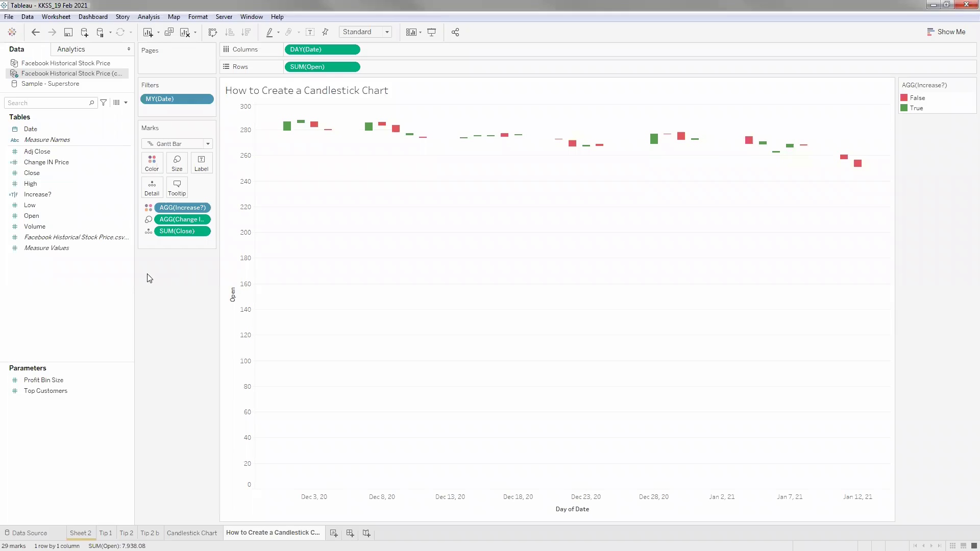
left_click(58, 205)
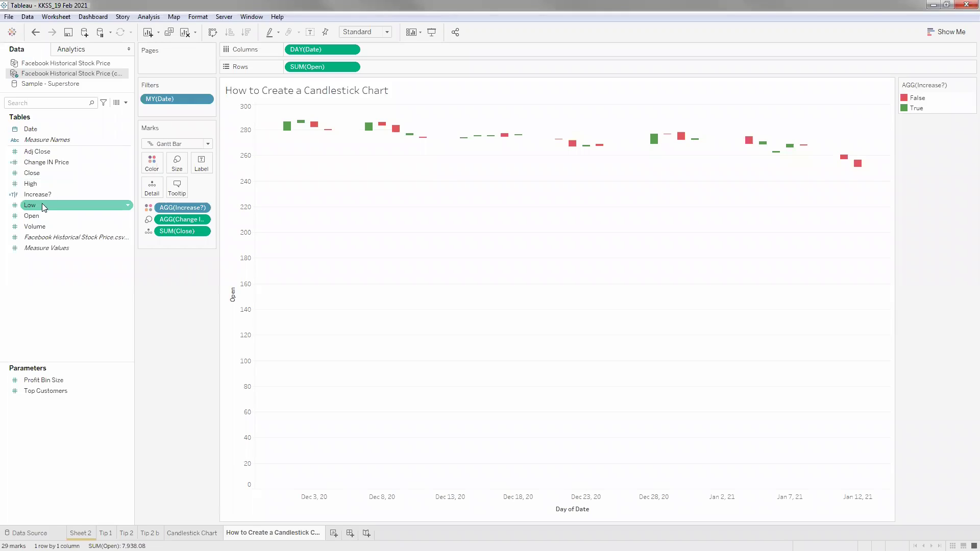
left_click(192, 287)
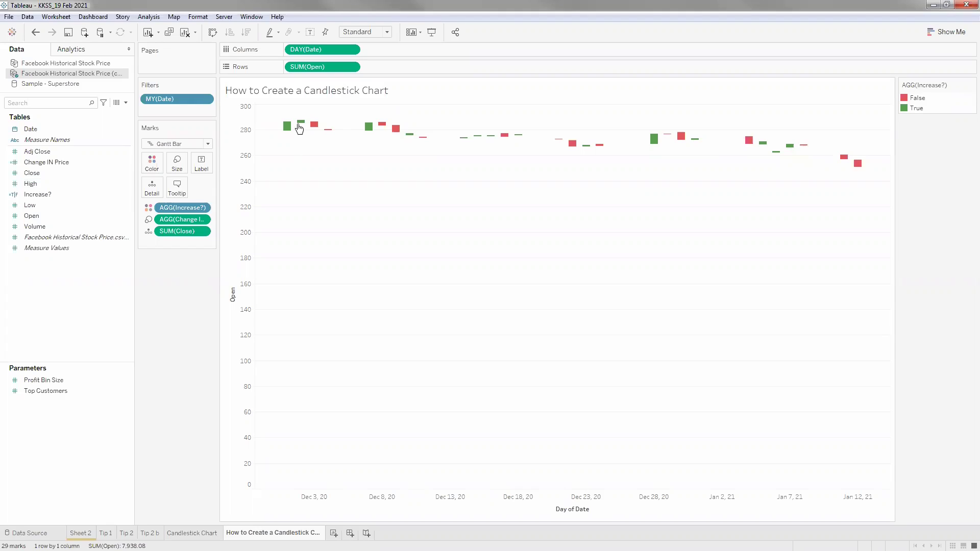
left_click_drag(40, 185, 397, 365)
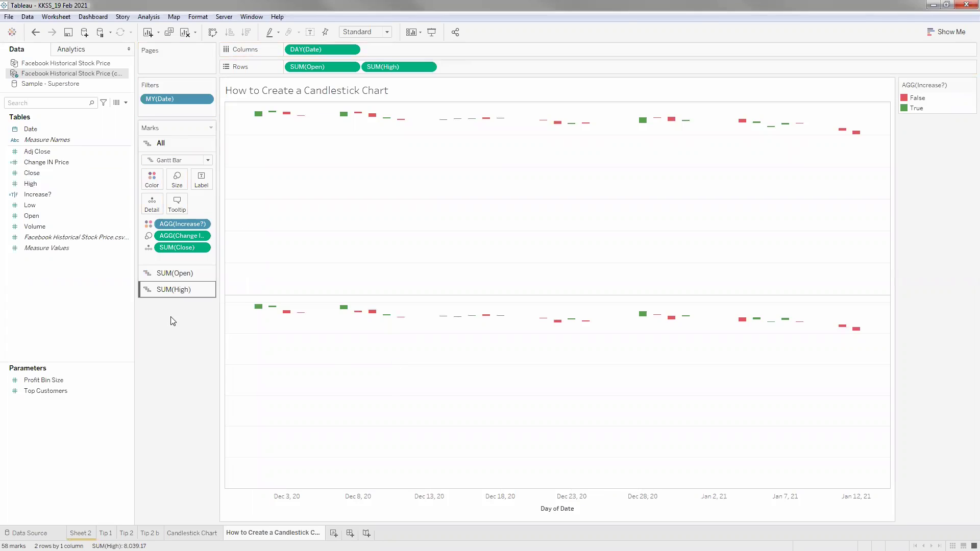
- Remove the Increase?, Change IN Price and Close fields from the SUM(High) marks
left_click(174, 289)
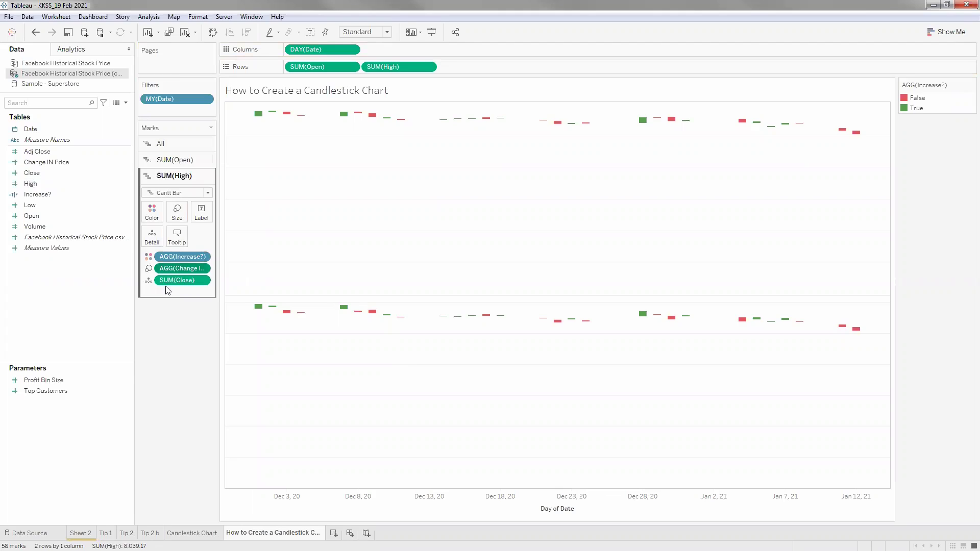
double_click(174, 257)
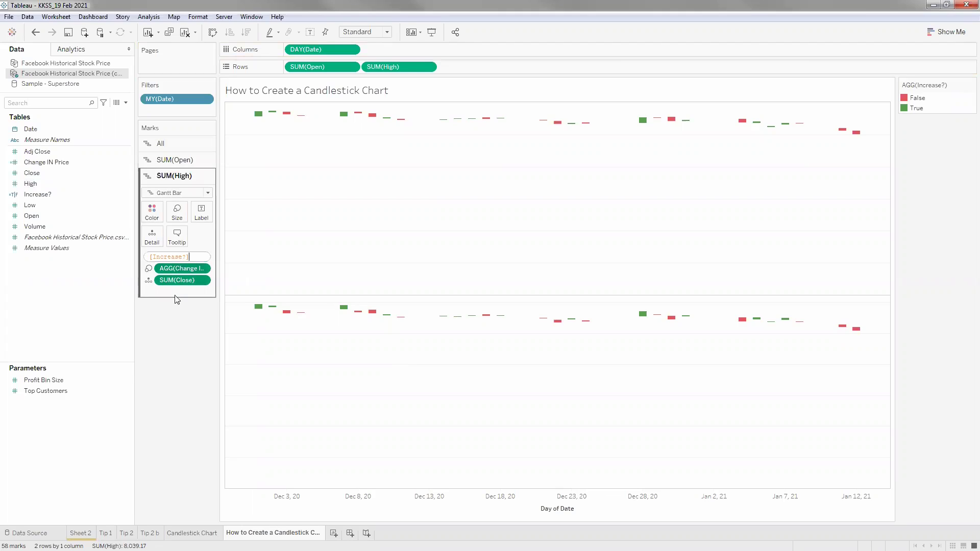
left_click_drag(170, 284, 168, 333)
left_click_drag(170, 274, 167, 335)
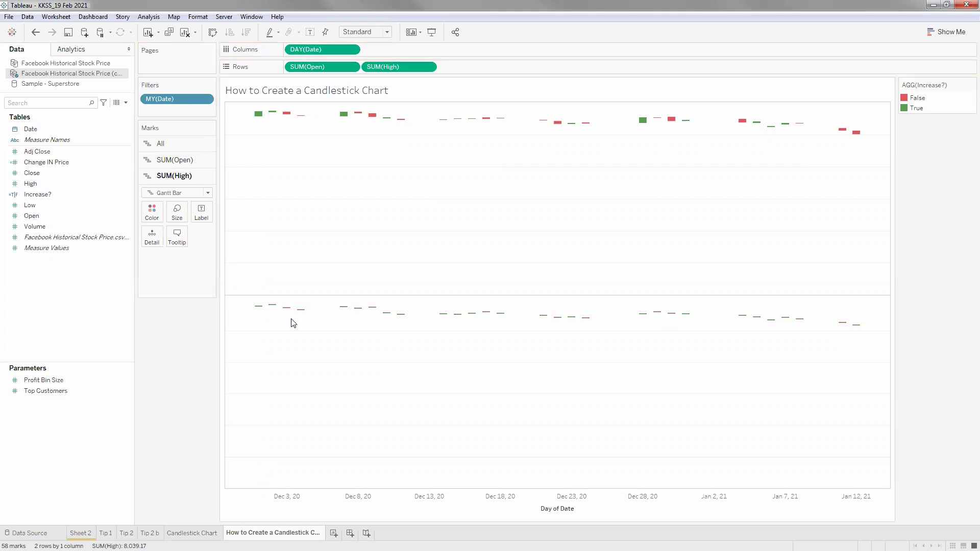
left_click(64, 166)
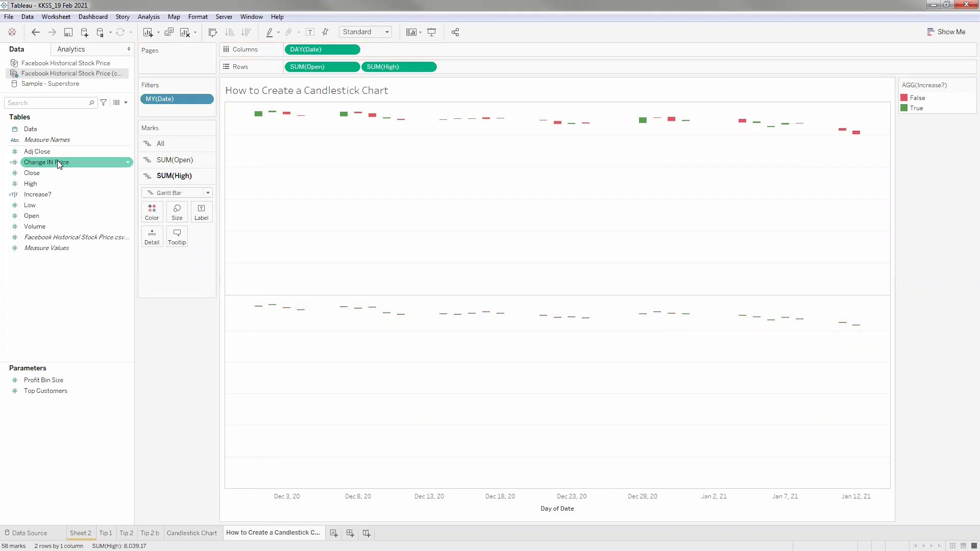
left_click(250, 338)
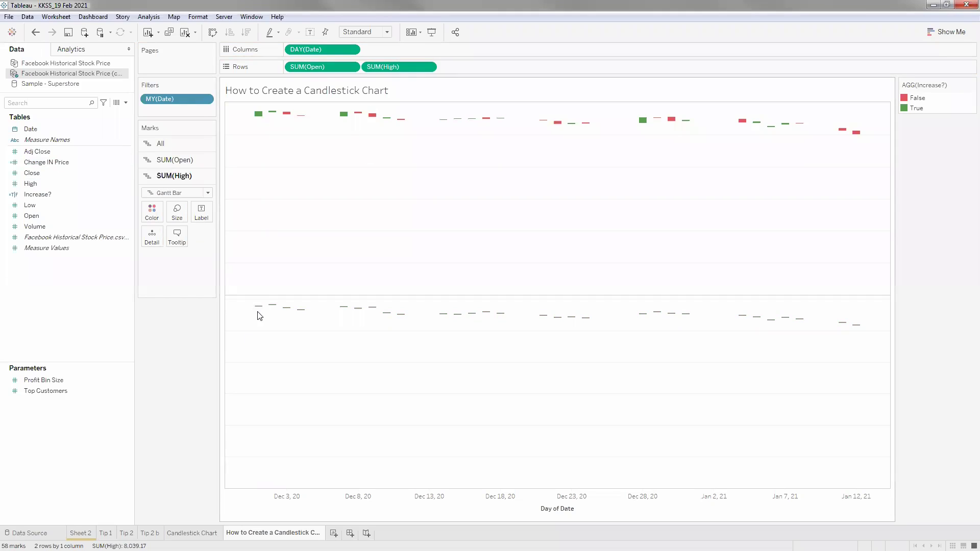
left_click(38, 175)
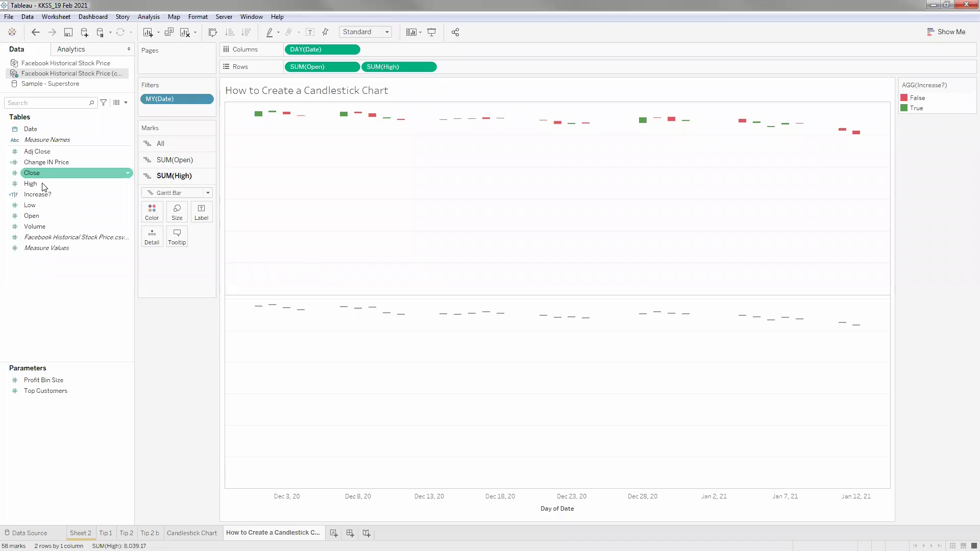
left_click(40, 184)
left_click(119, 139)
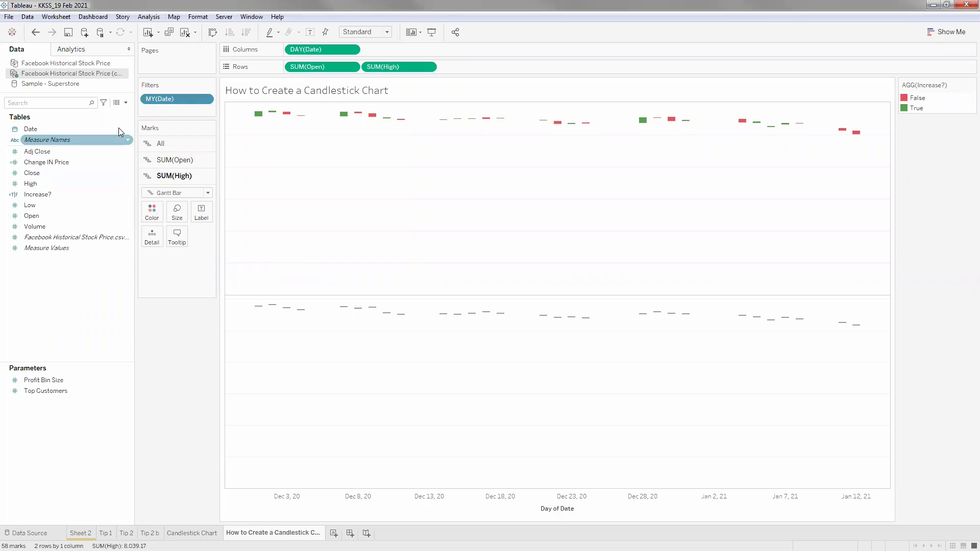
- Start a new calculated field in the Facebook stock price data and name it Change bw High and Low
left_click(125, 105)
left_click(102, 112)
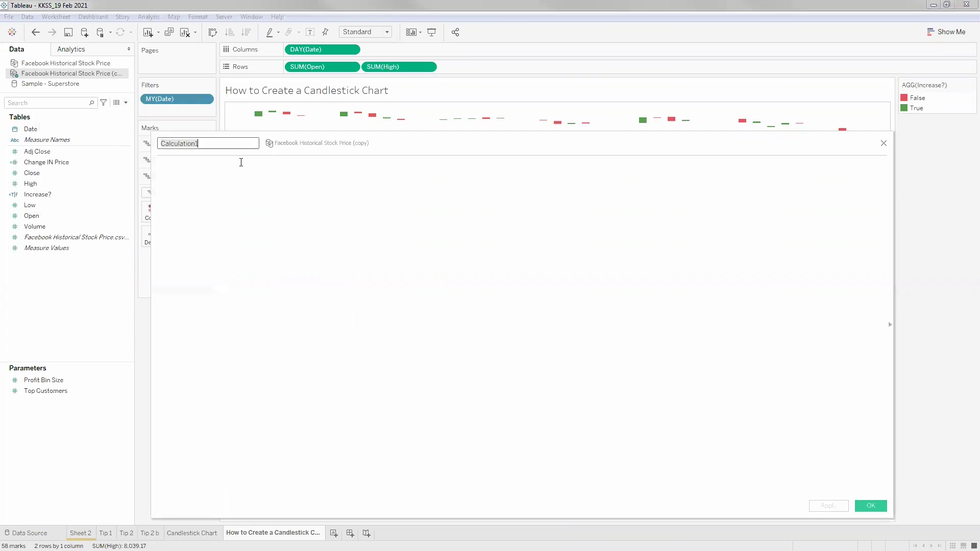
type("Change in")
type(" Hi")
type("gh")
key("BackSpace")
key("BackSpace")
key("BackSpace")
key("BackSpace")
key("BackSpace")
key("BackSpace")
type("bw High and Low")
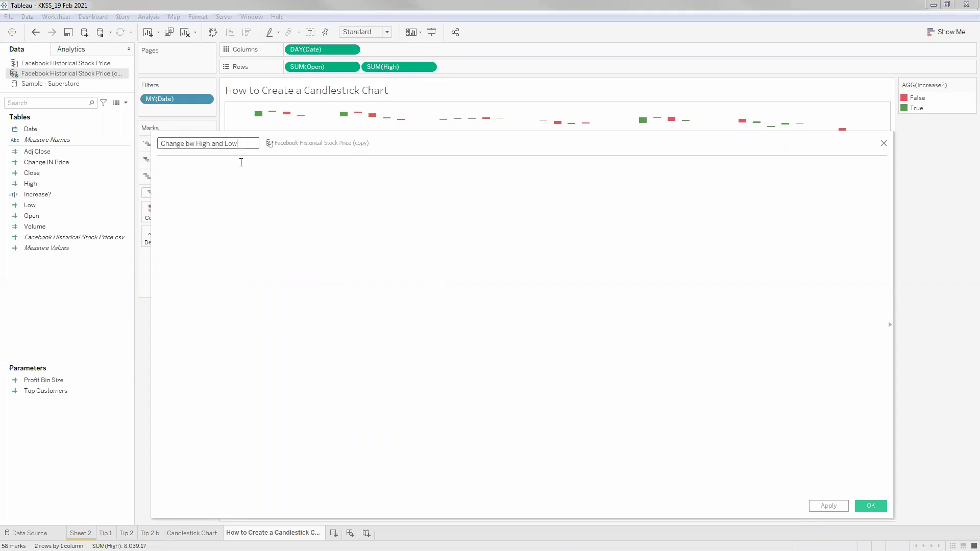
- Define the Change bw High and Low calculation as sum([Low]) - sum([High]) and save it
left_click(240, 163)
type("su")
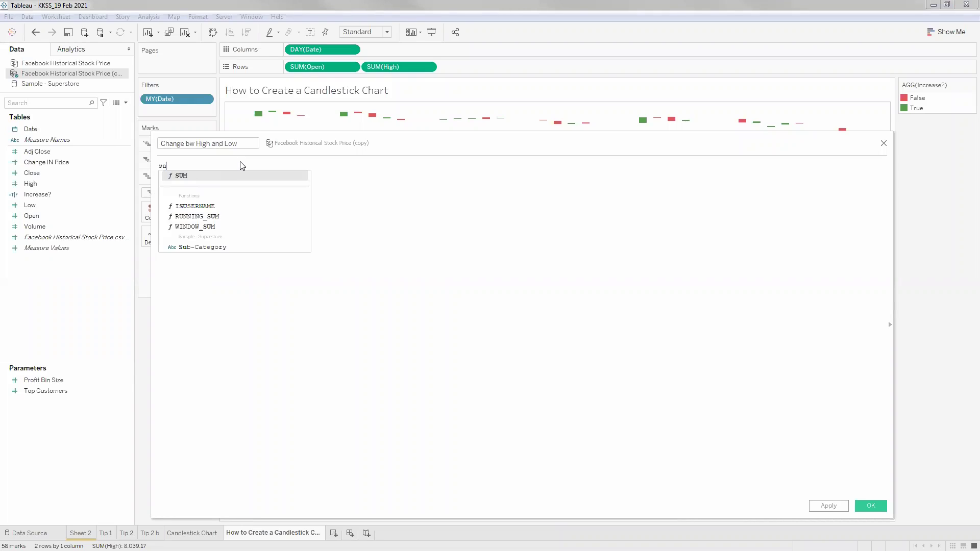
type("m(Lo")
key("BackSpace")
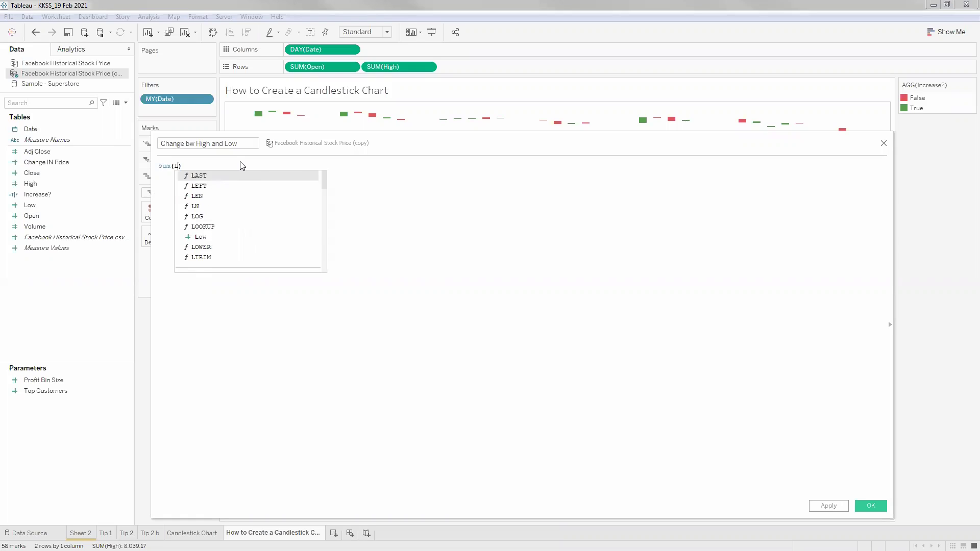
type("ow")
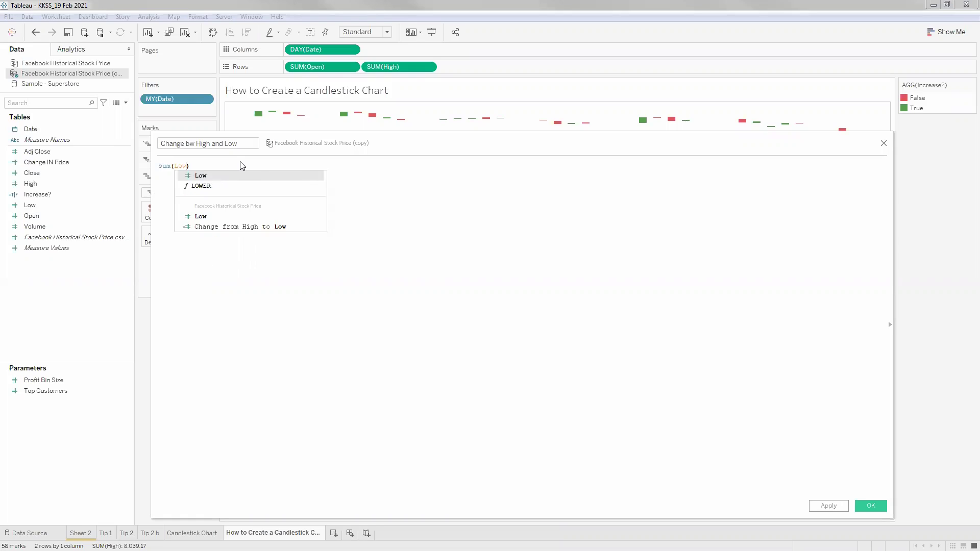
key("Return")
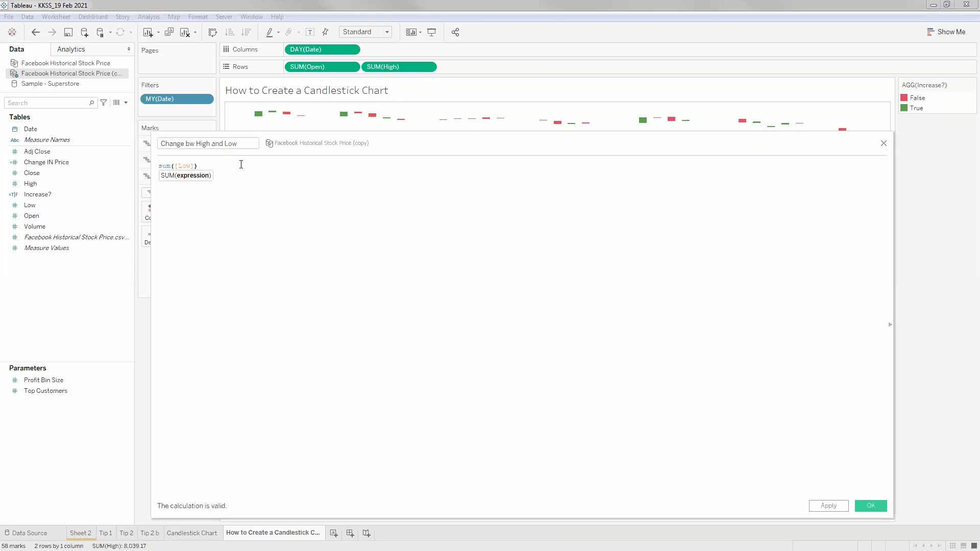
left_click(240, 169)
type("- ")
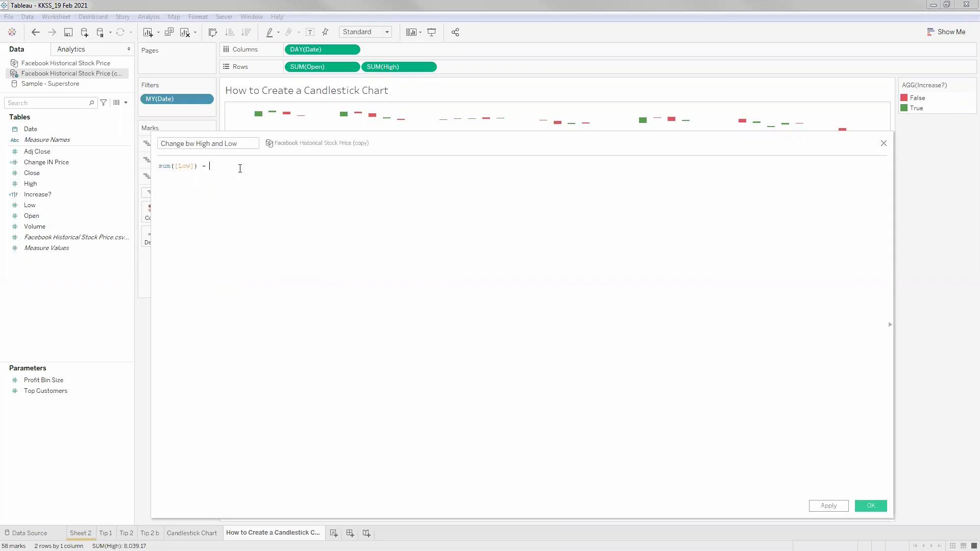
type("sum([High])")
key("Return")
- Size the SUM(High) marks by Change bw High and Low and reduce them to the thinnest width
left_click_drag(50, 166, 184, 220)
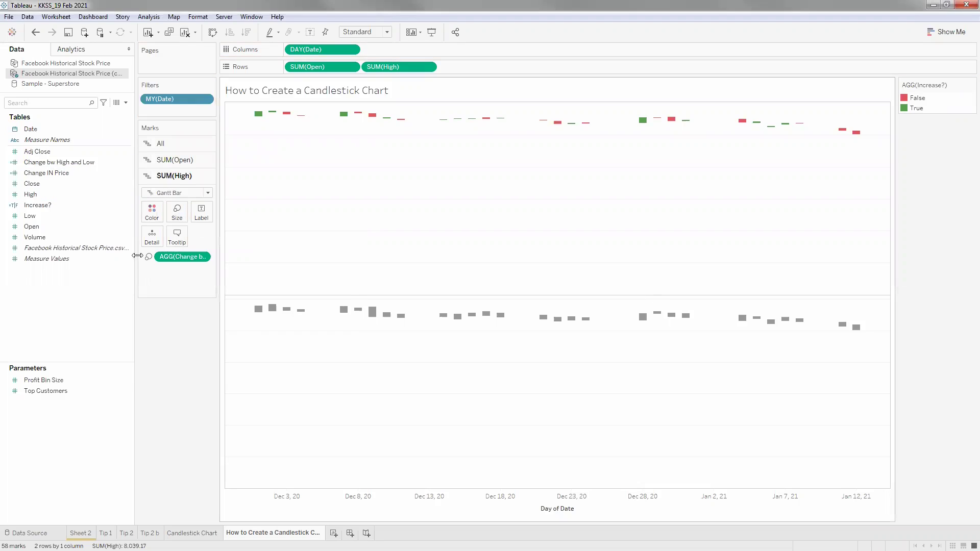
left_click(178, 219)
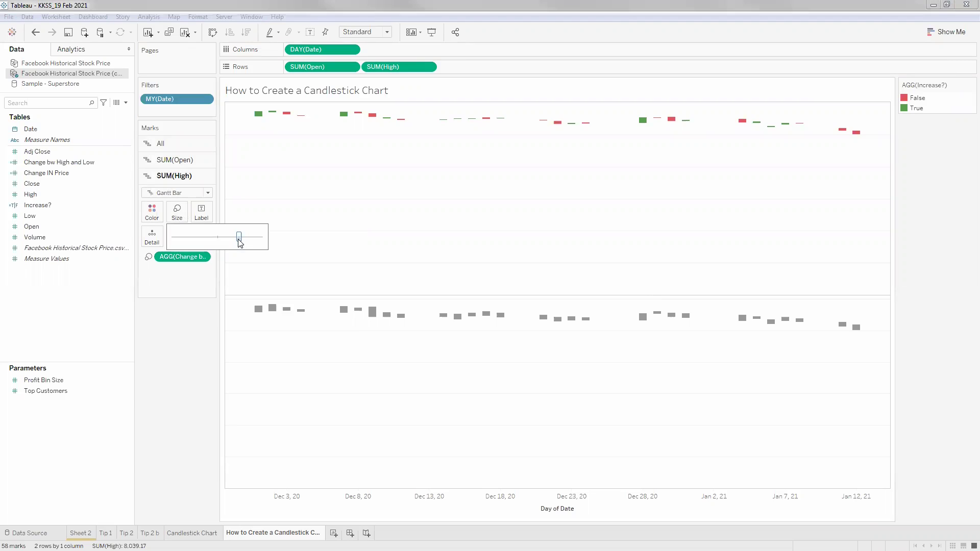
left_click(171, 240)
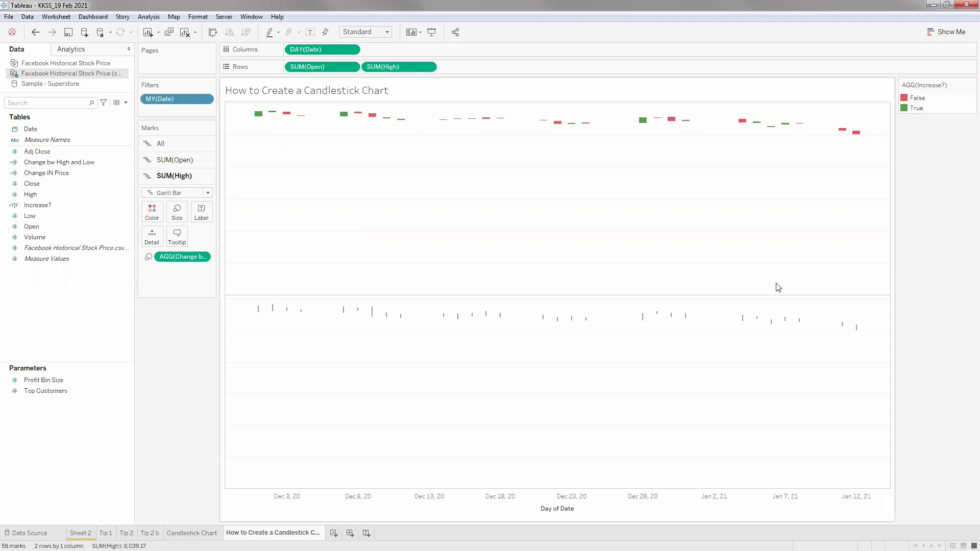
- Combine SUM(High) with SUM(Open) on a dual axis and show the header of the High axis
left_click(419, 67)
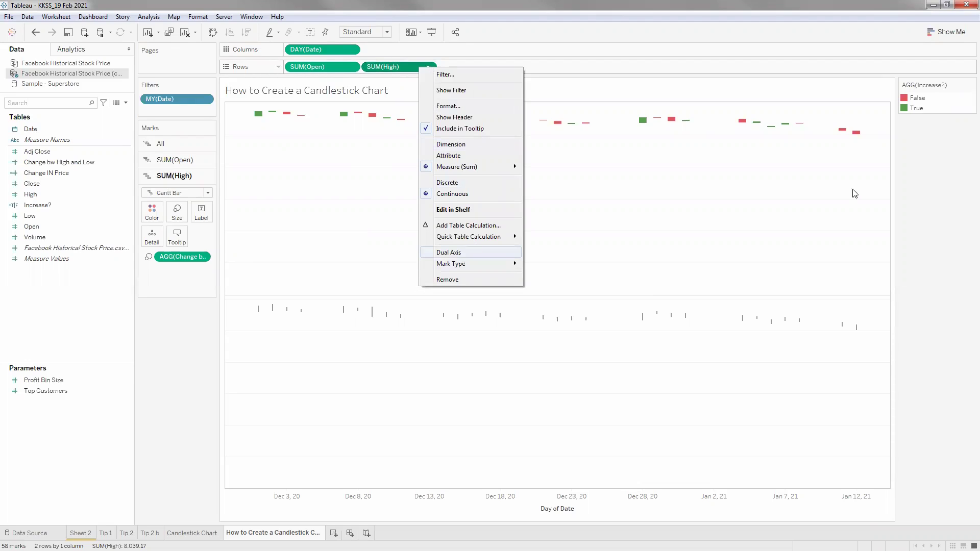
key("Return")
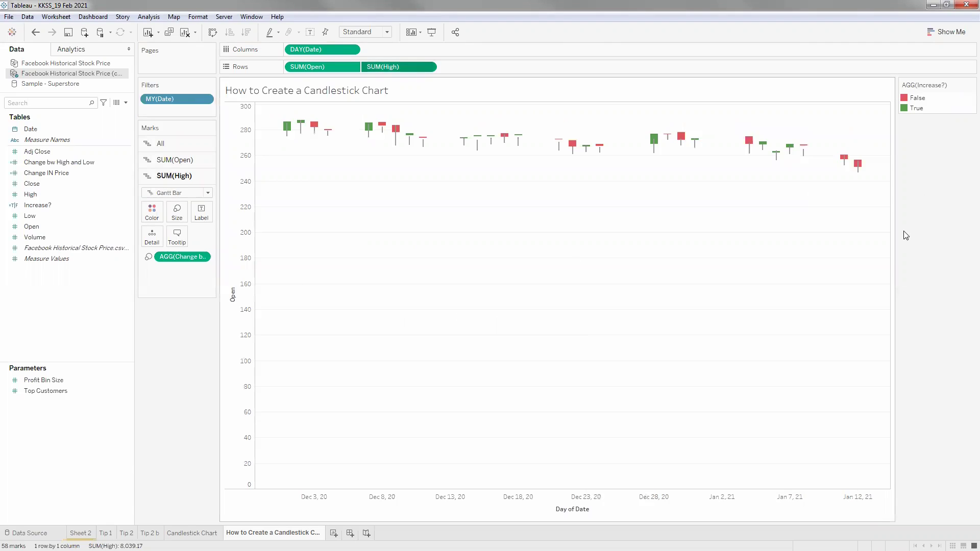
right_click(412, 67)
left_click(448, 118)
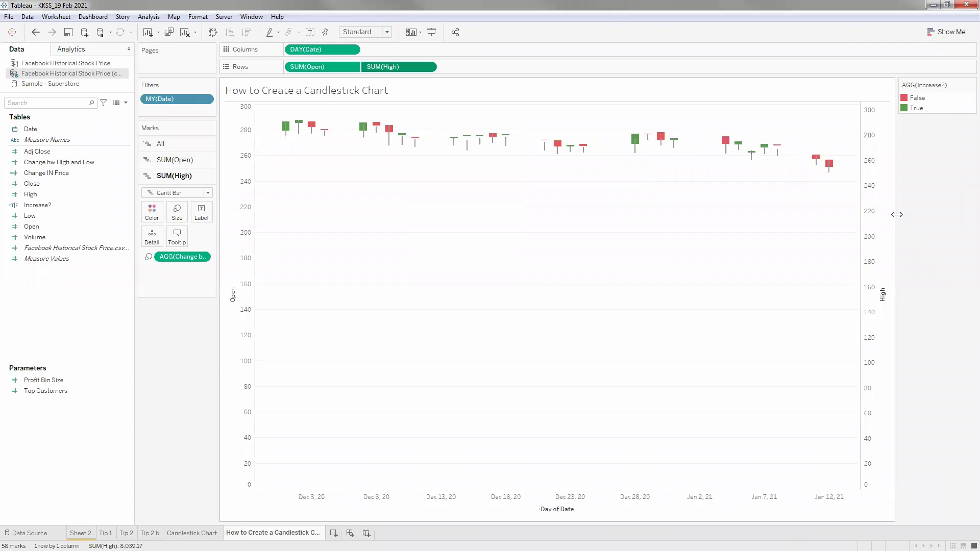
- Synchronize the High axis with the Open axis and exclude zero from its range
right_click(903, 264)
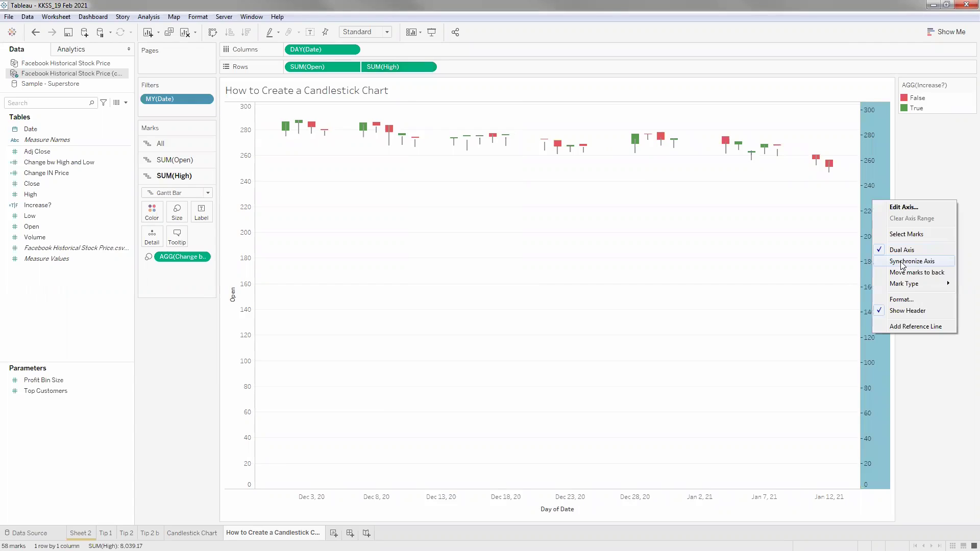
left_click(902, 263)
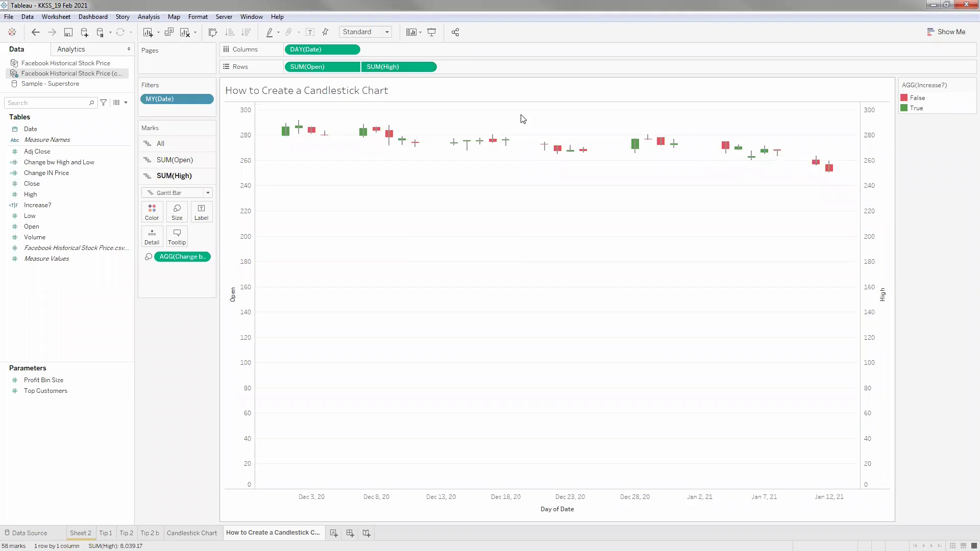
left_click(889, 156)
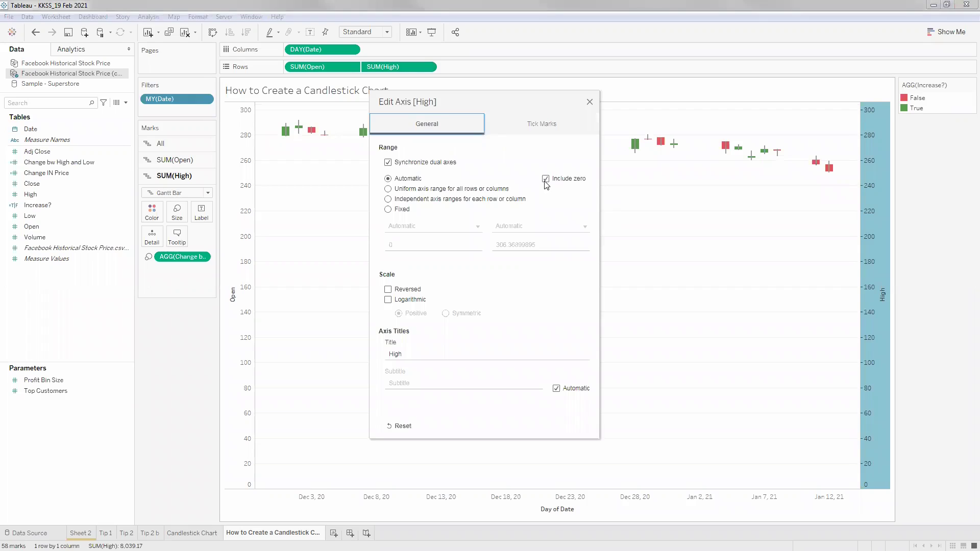
left_click(546, 179)
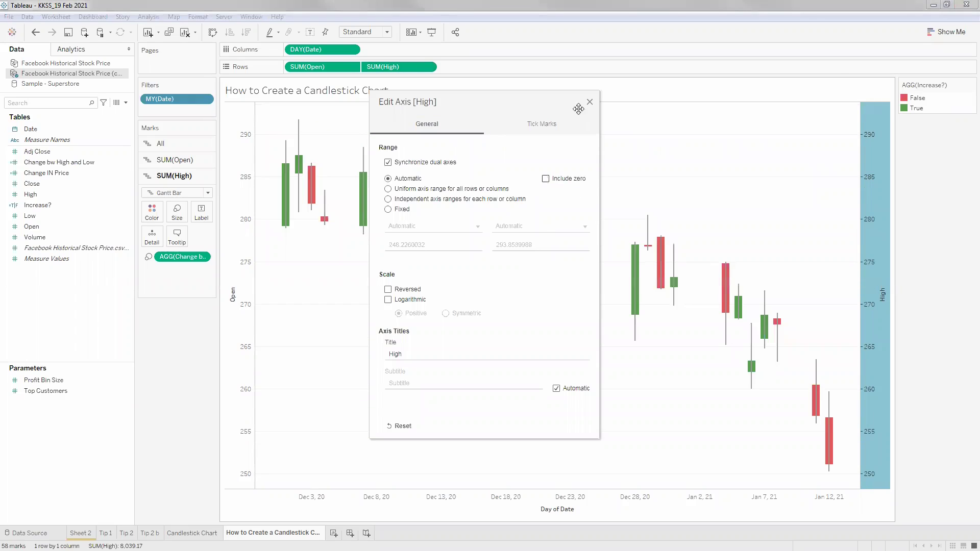
left_click(590, 103)
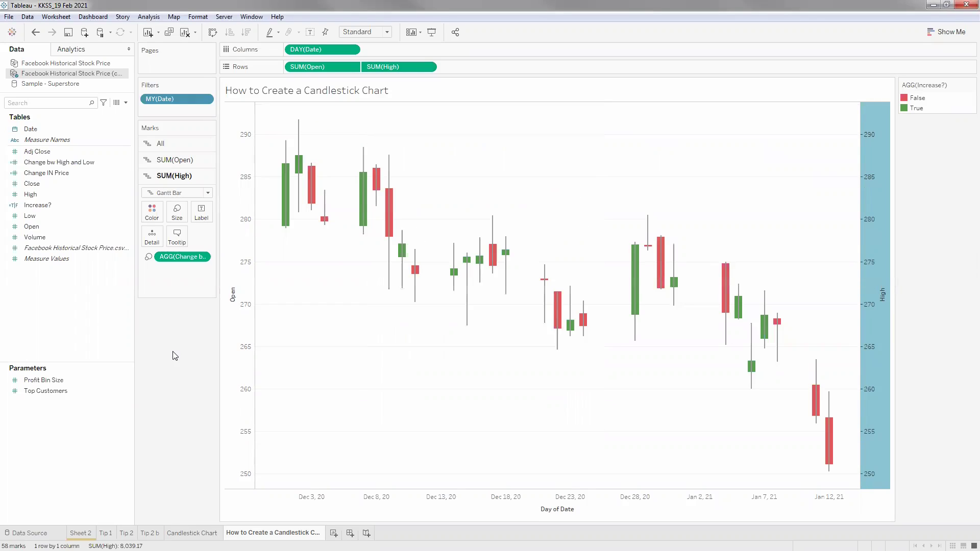
left_click(343, 175)
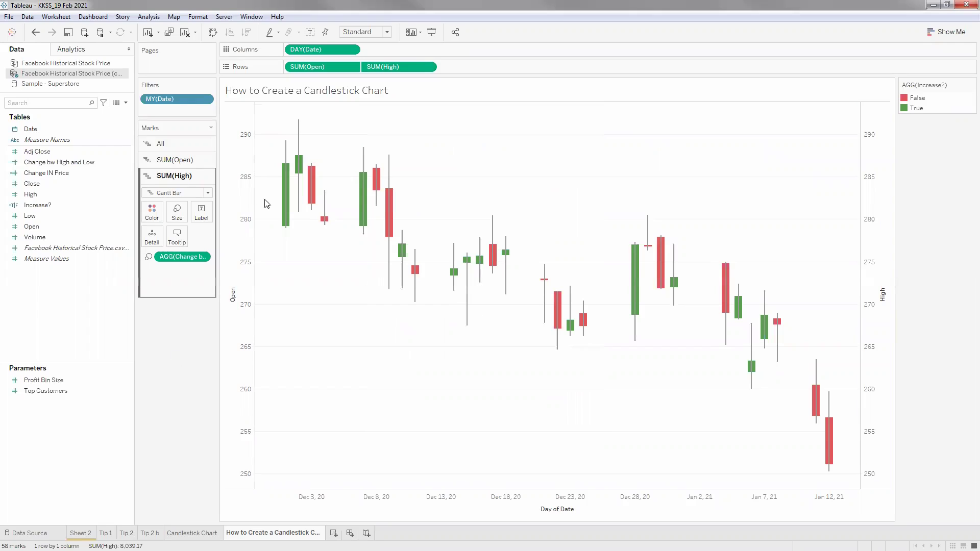
- Make the SUM(Open) bars narrower by reducing their mark size
left_click(178, 148)
left_click(176, 177)
left_click(178, 162)
left_click(177, 197)
left_click(214, 227)
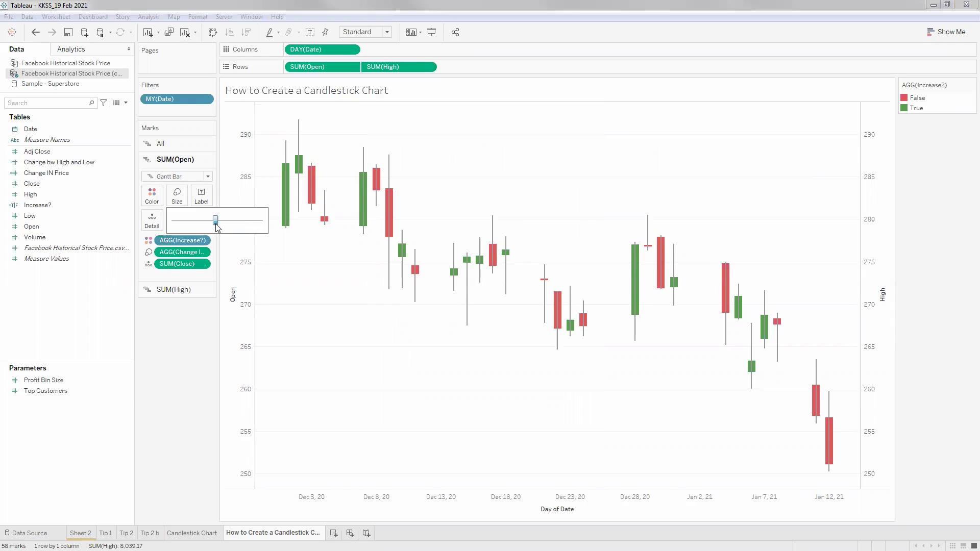
left_click(179, 382)
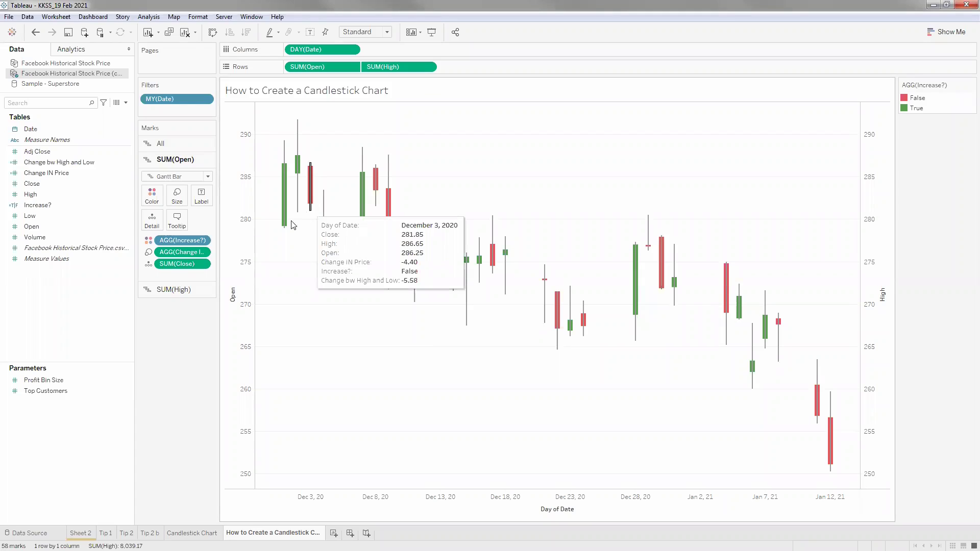
- On the How to Create a Candlestick Chart sheet, move the High marks to the back and hide the High axis header
mouse_move(286, 159)
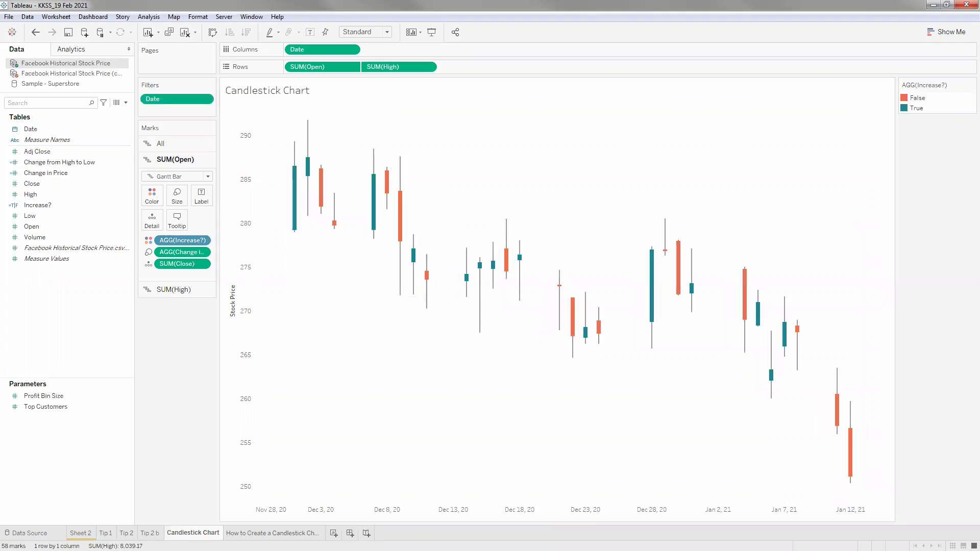
left_click(263, 533)
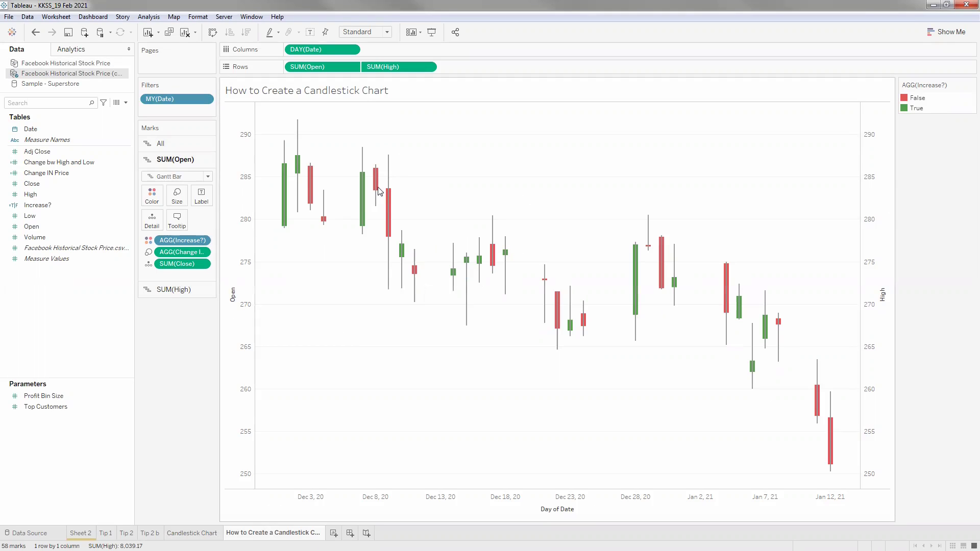
mouse_move(377, 188)
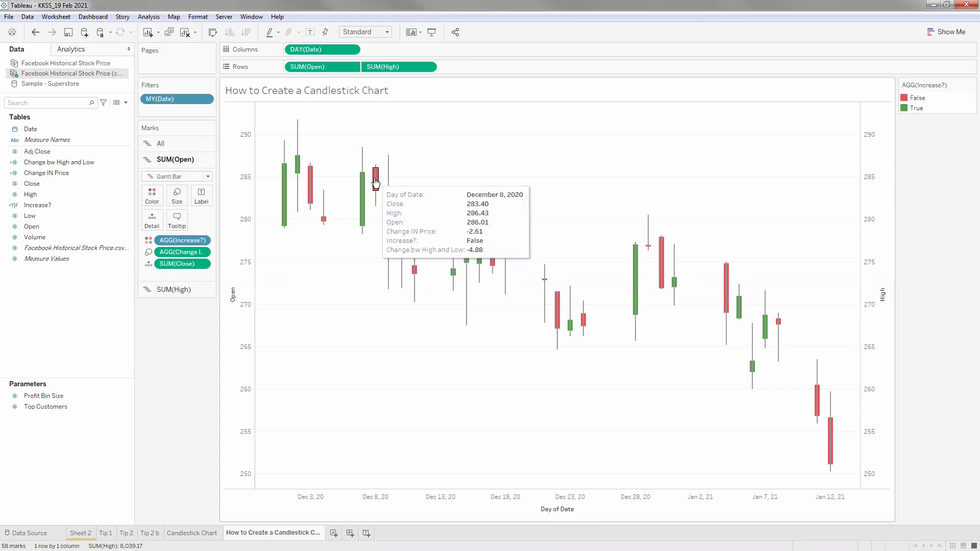
right_click(871, 211)
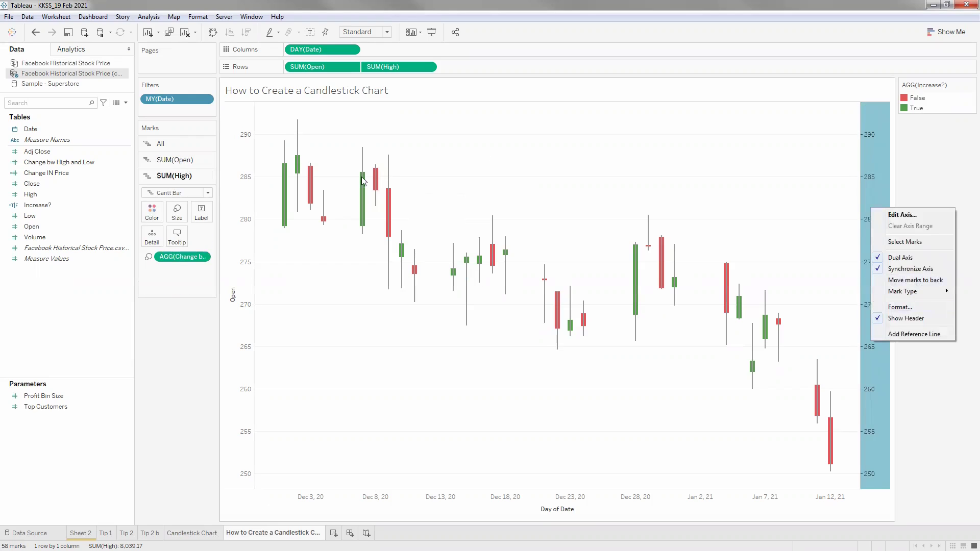
left_click(917, 284)
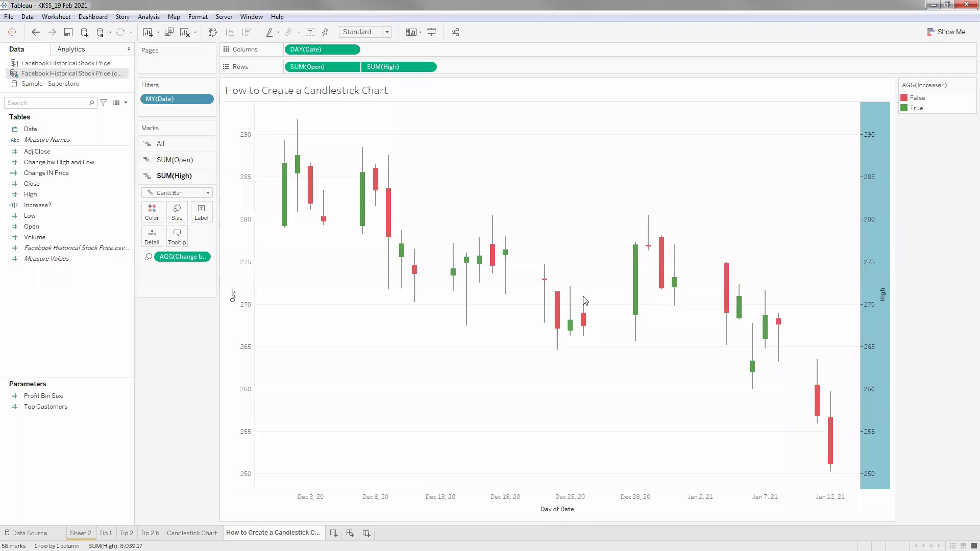
right_click(875, 204)
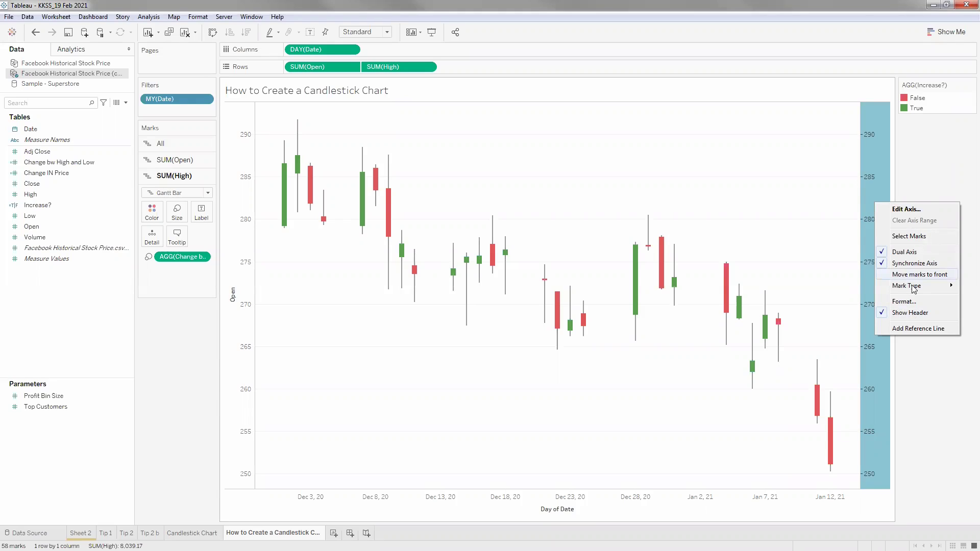
left_click(910, 312)
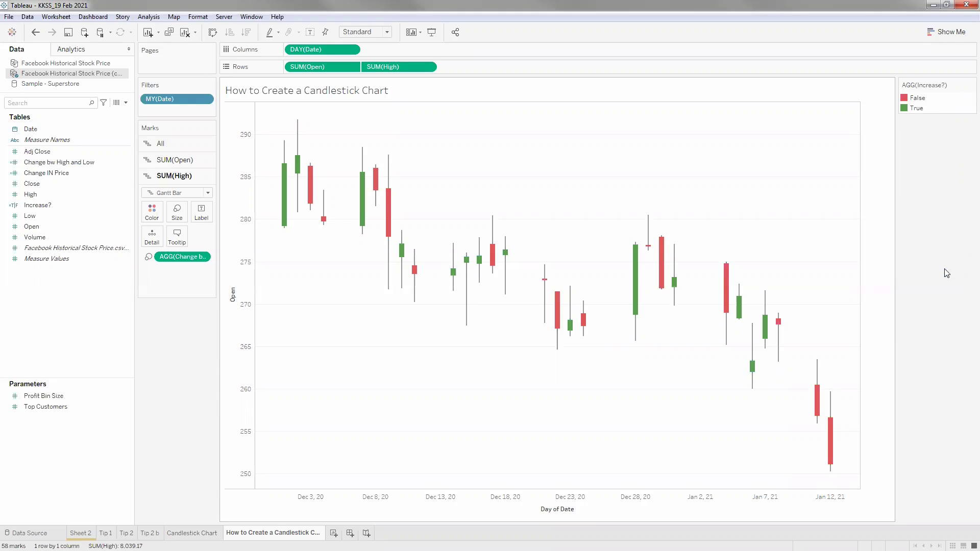
- Change the title of the Open axis to Stock Price
right_click(237, 285)
key("Escape")
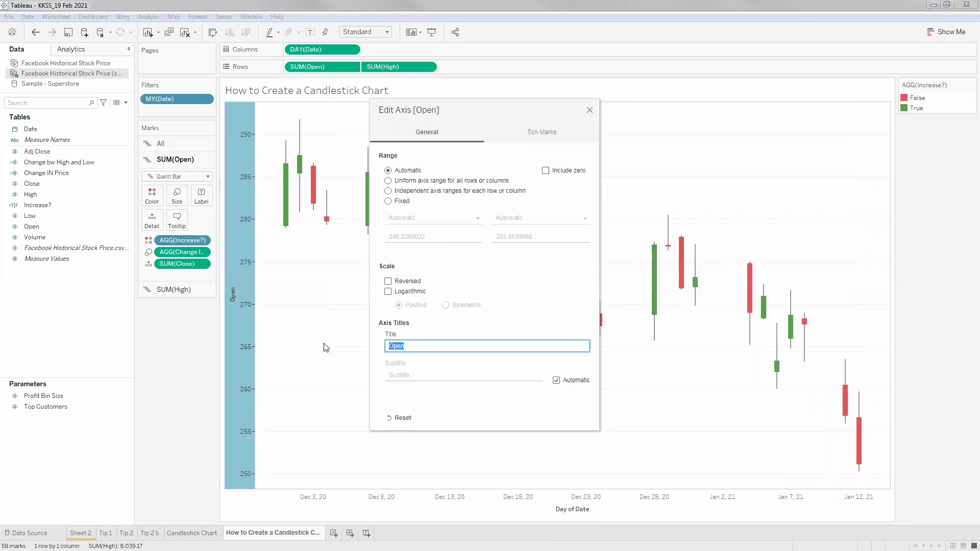
type("S")
type("tock P")
type("ro")
type("ce")
left_click(589, 110)
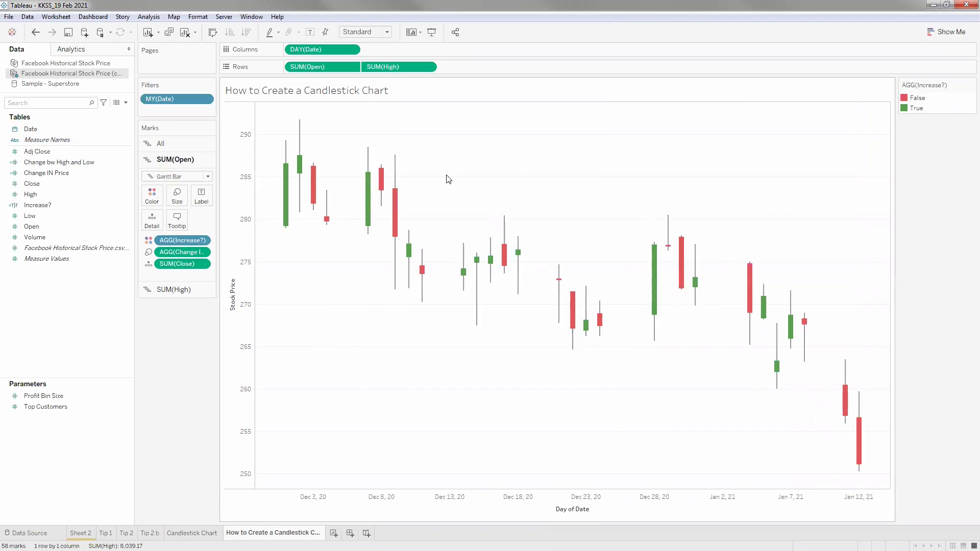
- Open the chart's line formatting and set the sheet's grid lines to None
right_click(328, 270)
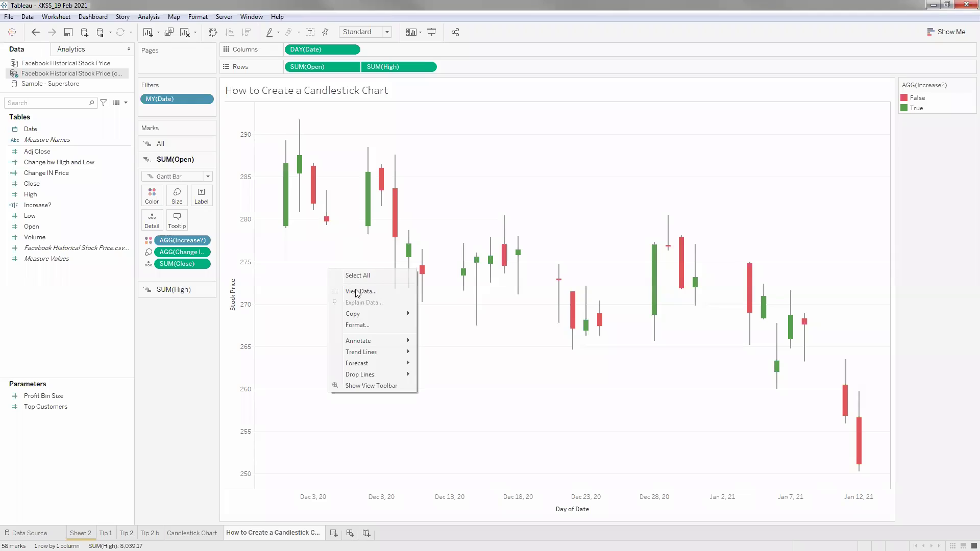
left_click(358, 326)
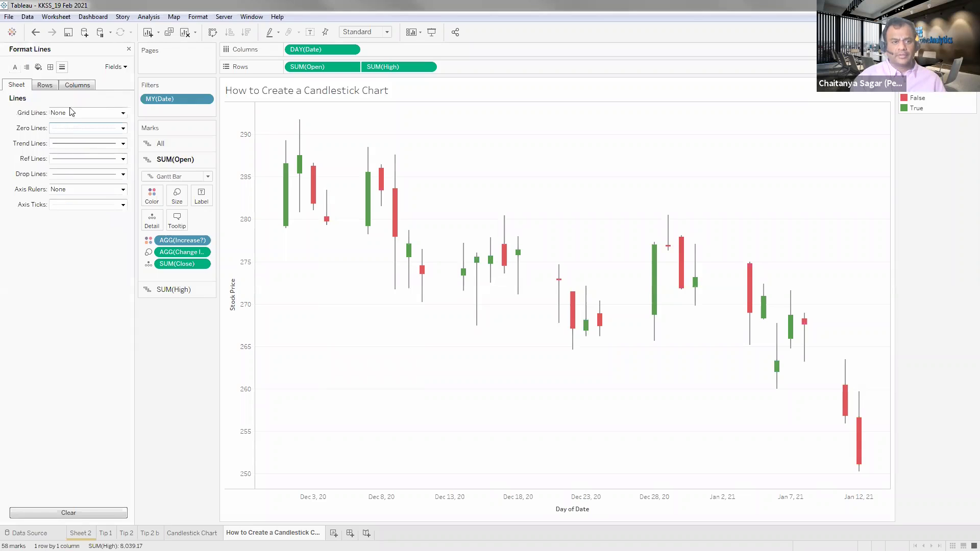
left_click(76, 128)
left_click(76, 129)
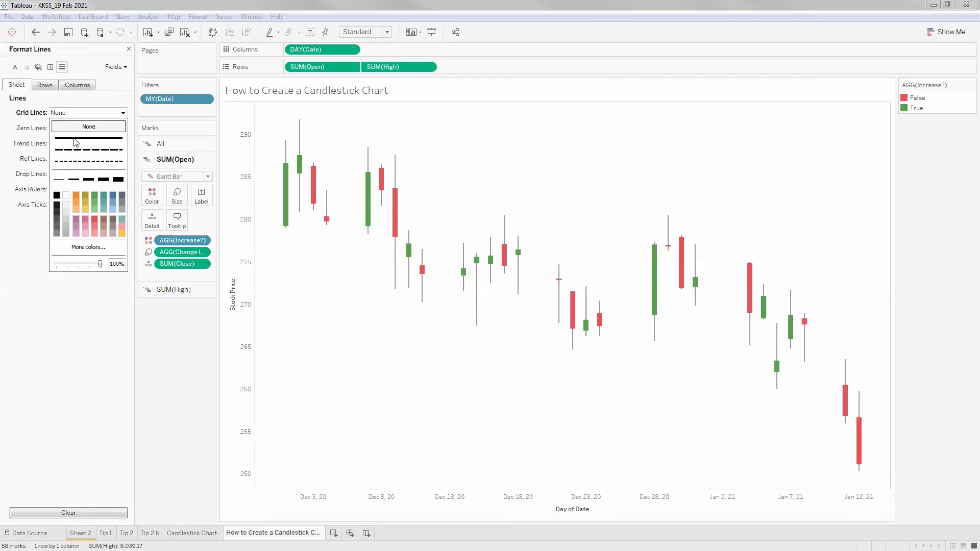
left_click(148, 323)
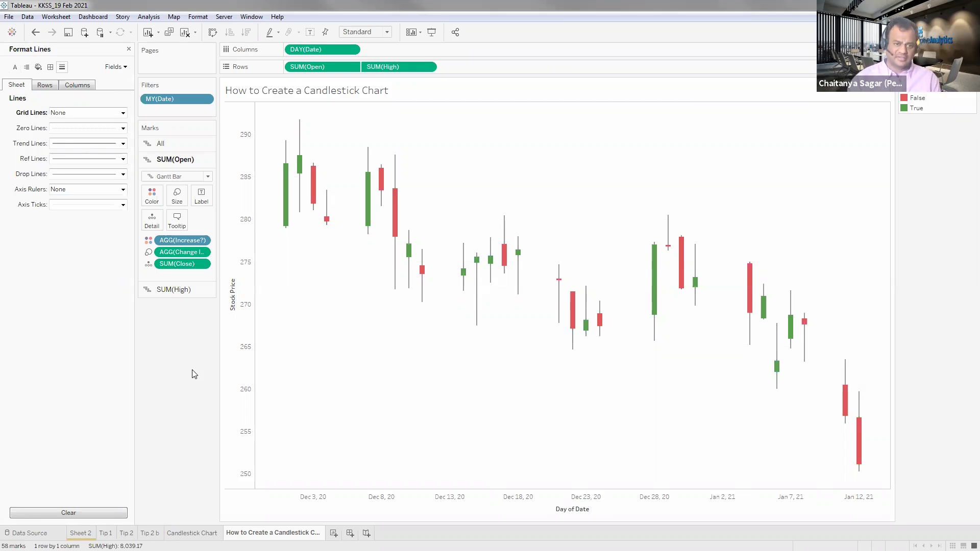
- Show the SUM(High) axis header on the chart again and close the line formatting settings
left_click(428, 67)
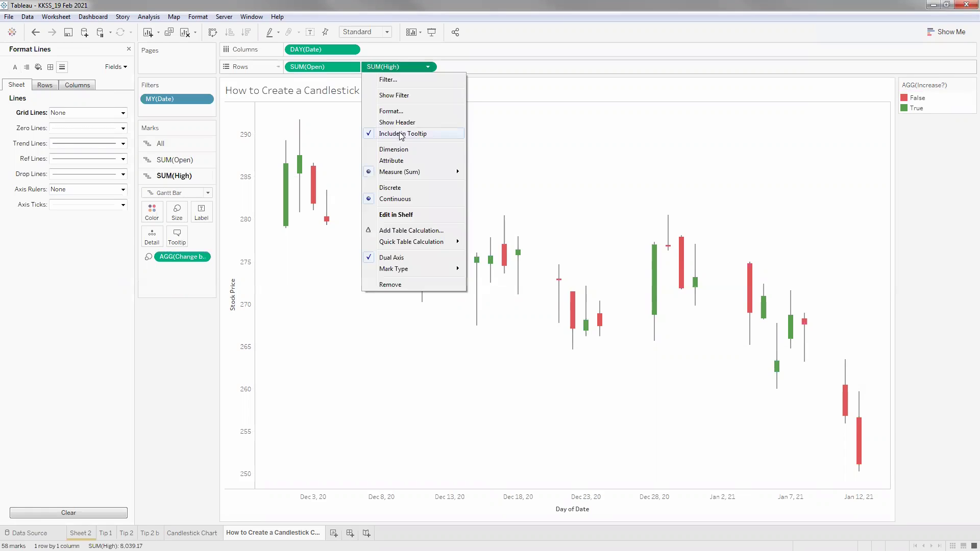
left_click(395, 123)
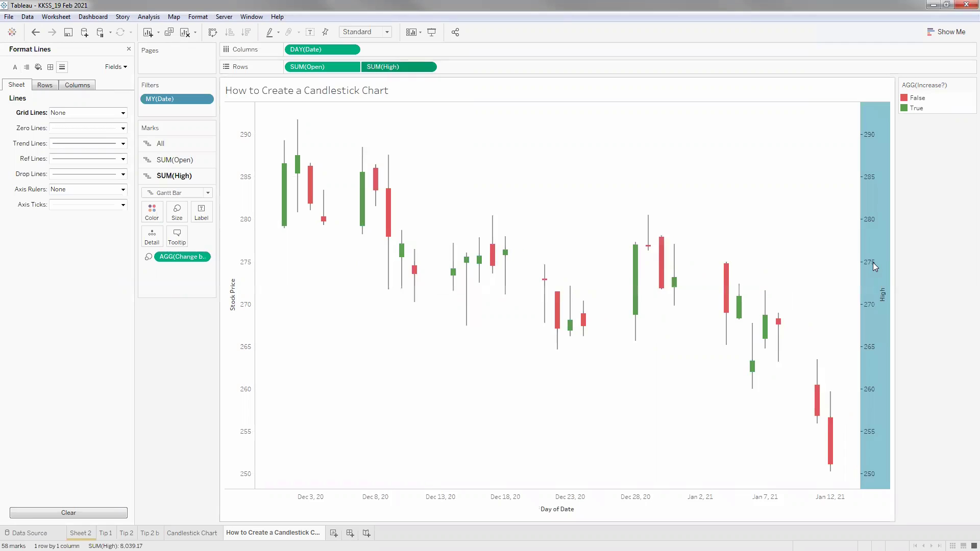
right_click(872, 247)
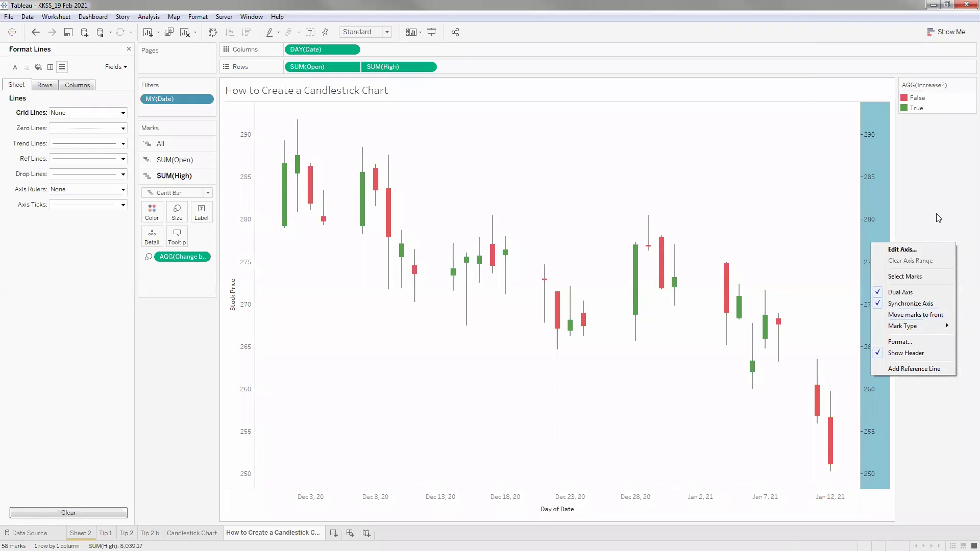
left_click(913, 222)
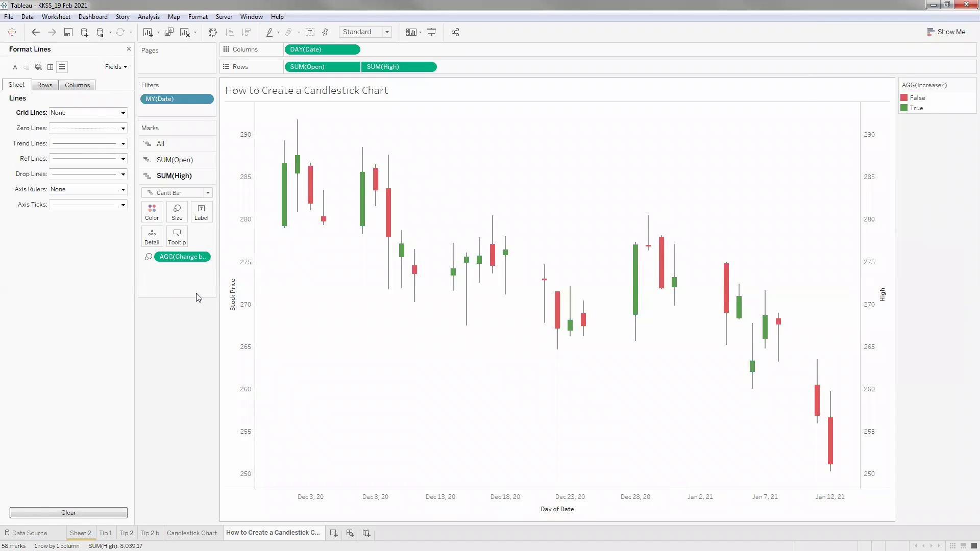
left_click(129, 49)
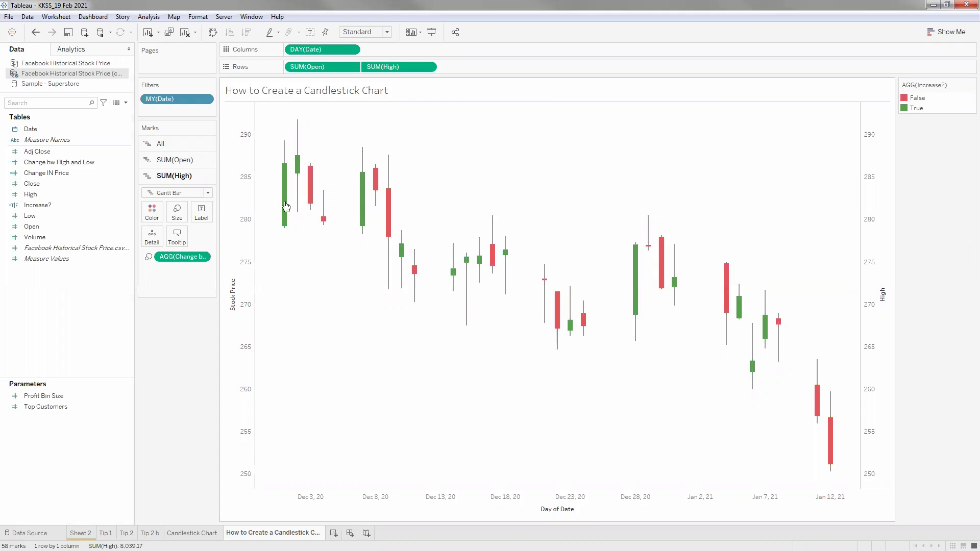
mouse_move(283, 221)
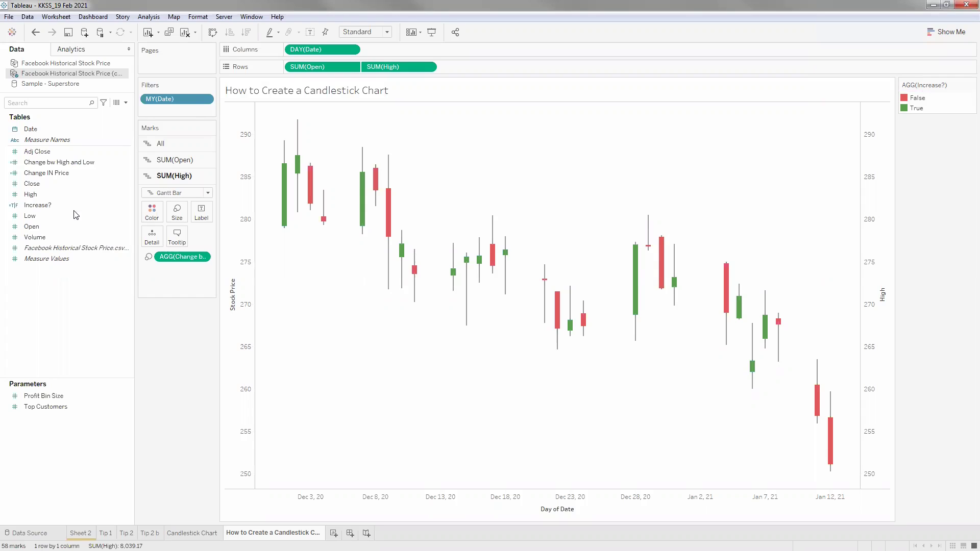
left_click(77, 227)
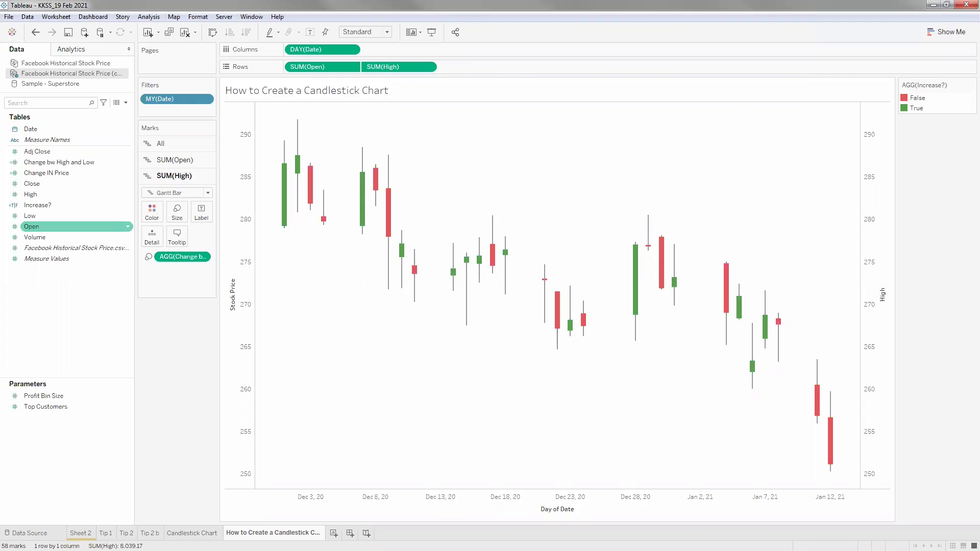
key("Escape")
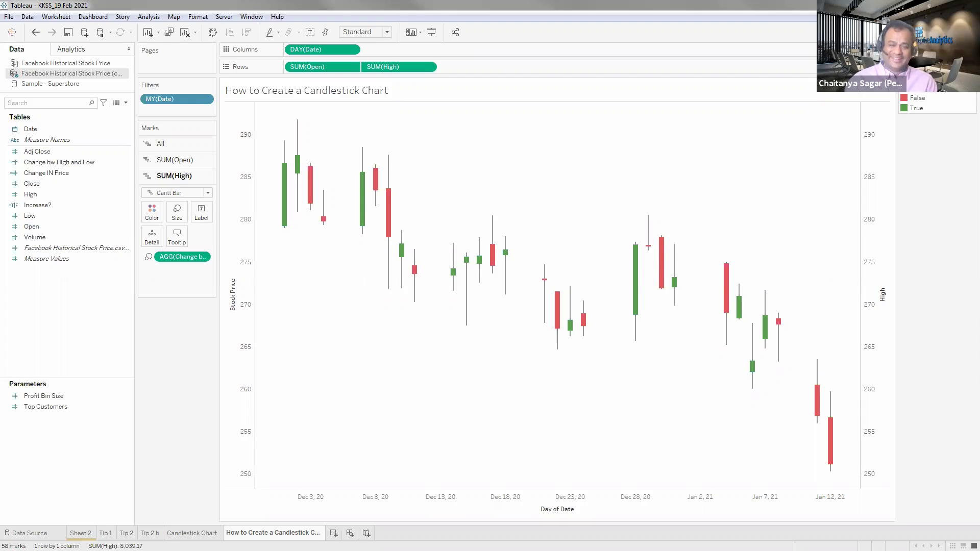